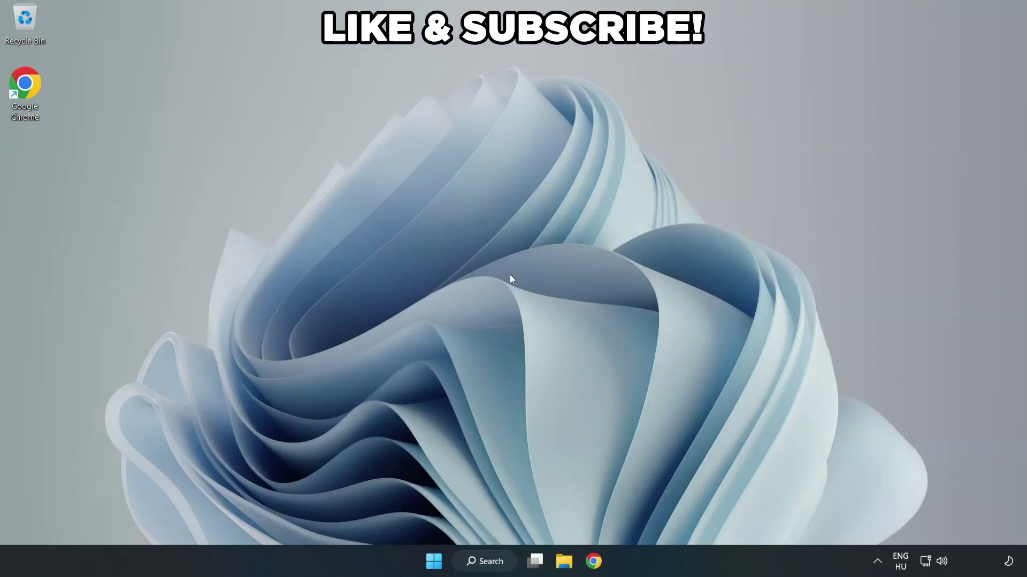
Search Windows for 'edit power plan'.
click(491, 566)
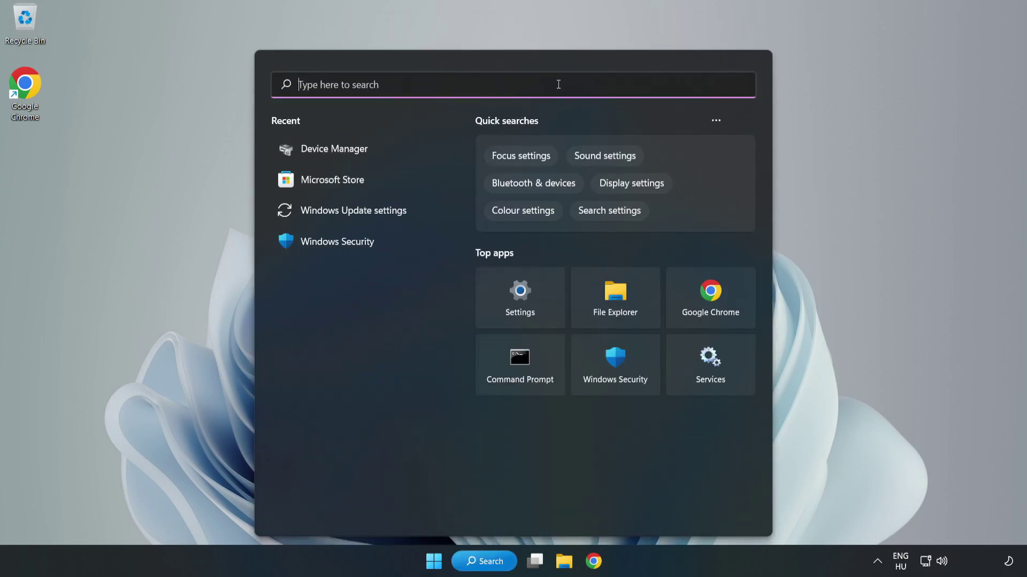
text(edit )
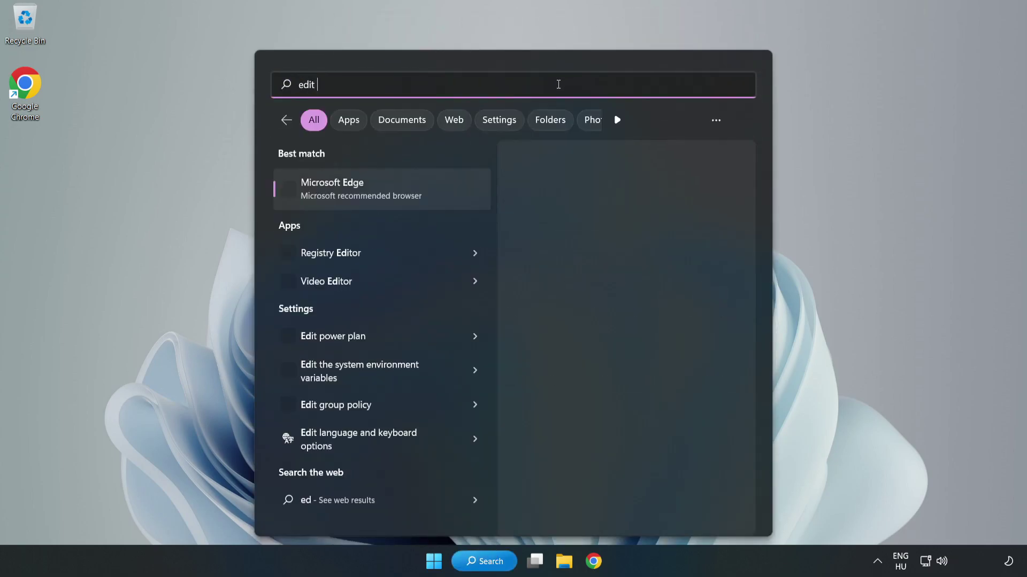
text(power pla)
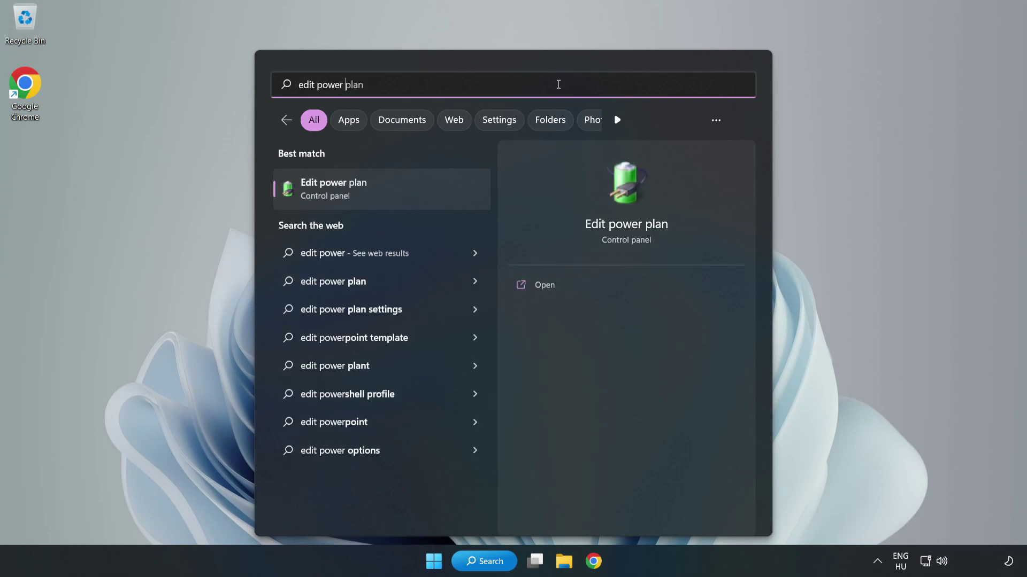
text(n)
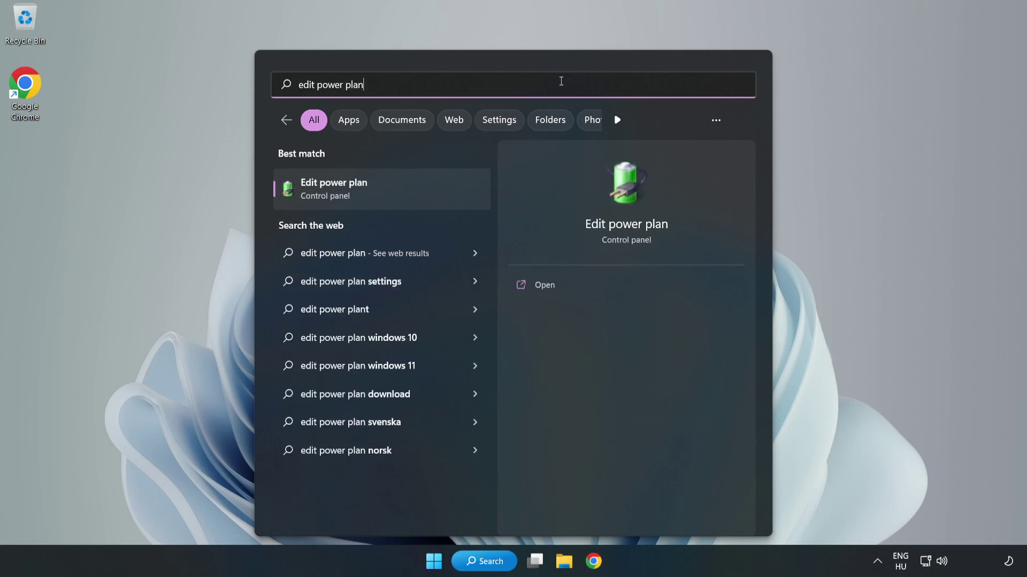
Switch the active power plan from Balanced to High performance, then close Power Options.
click(388, 194)
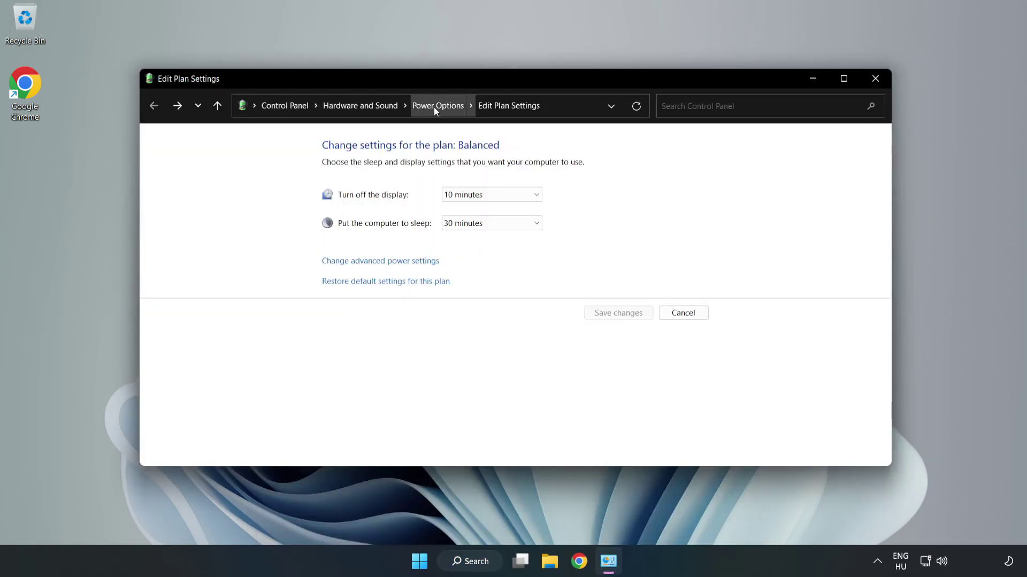
click(434, 106)
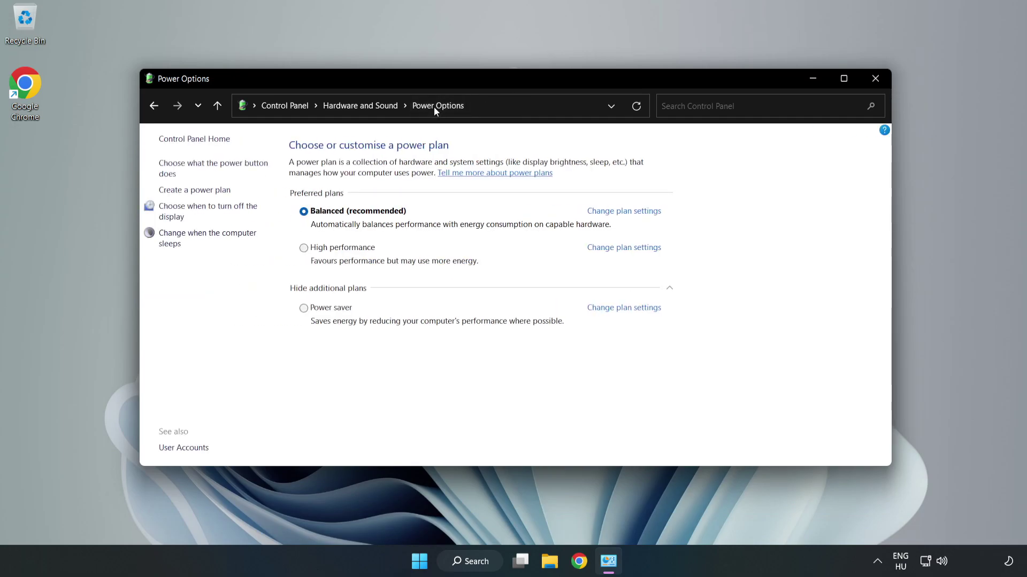
click(338, 250)
click(873, 83)
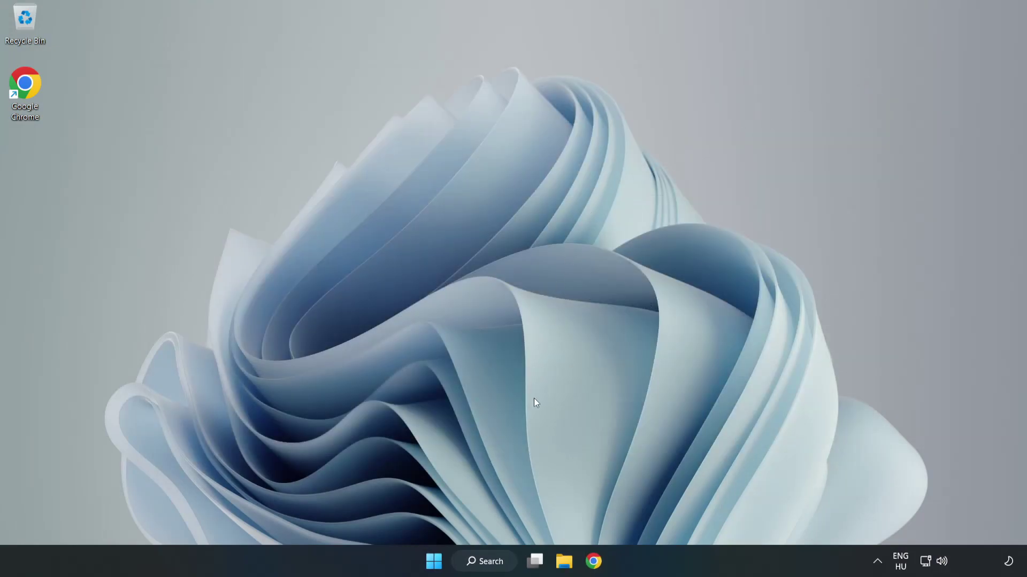
Search Windows for 'device manager'.
click(498, 562)
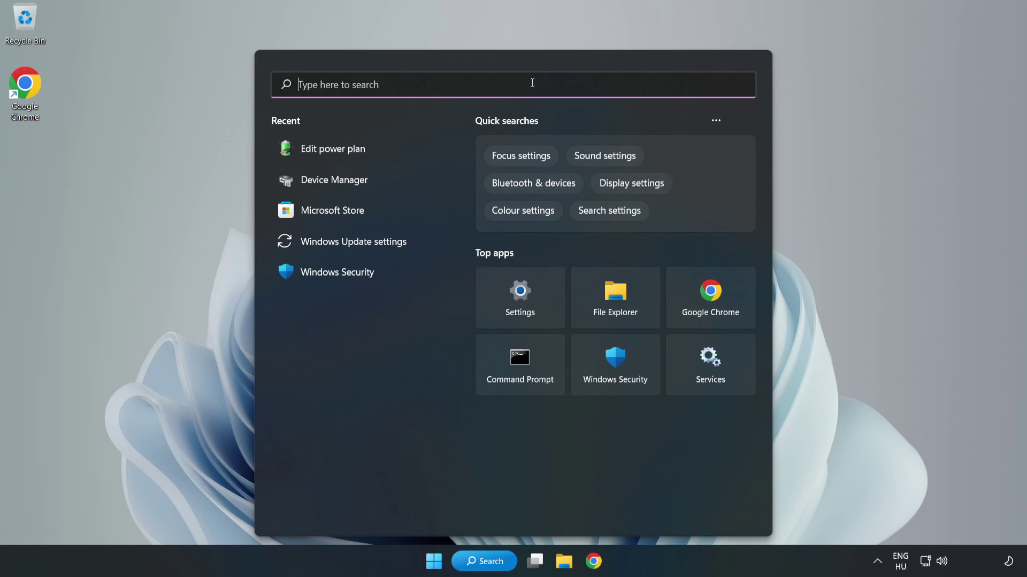
text(device manager)
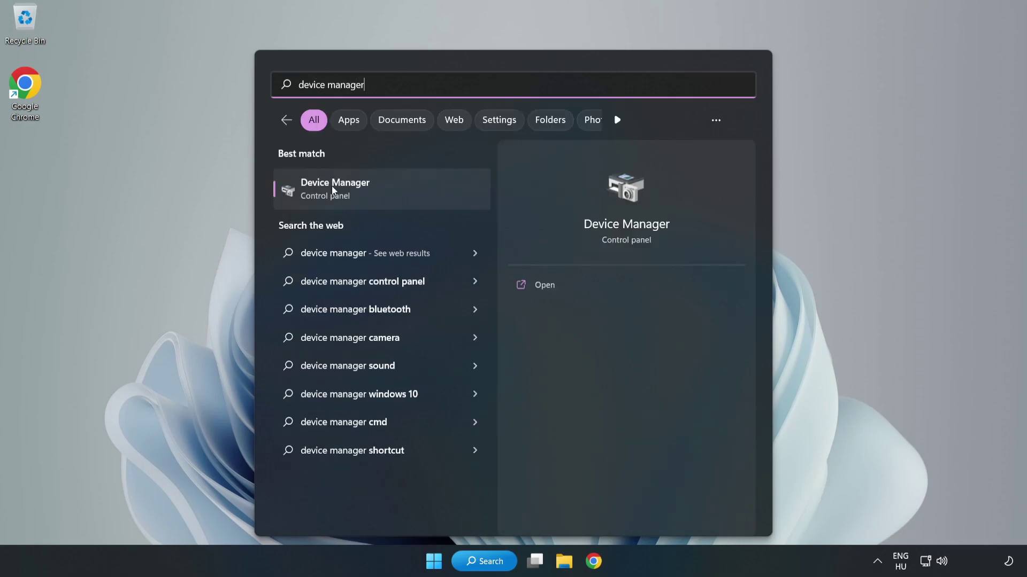
Open Device Manager, expand Display adapters and bring up the VMware SVGA 3D context menu.
click(374, 195)
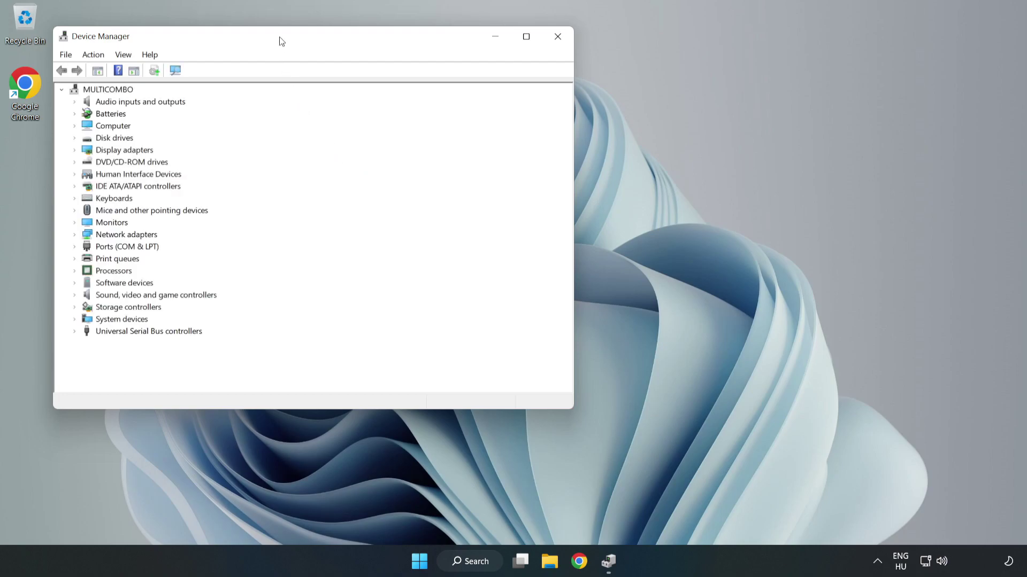
drag(280, 39, 473, 103)
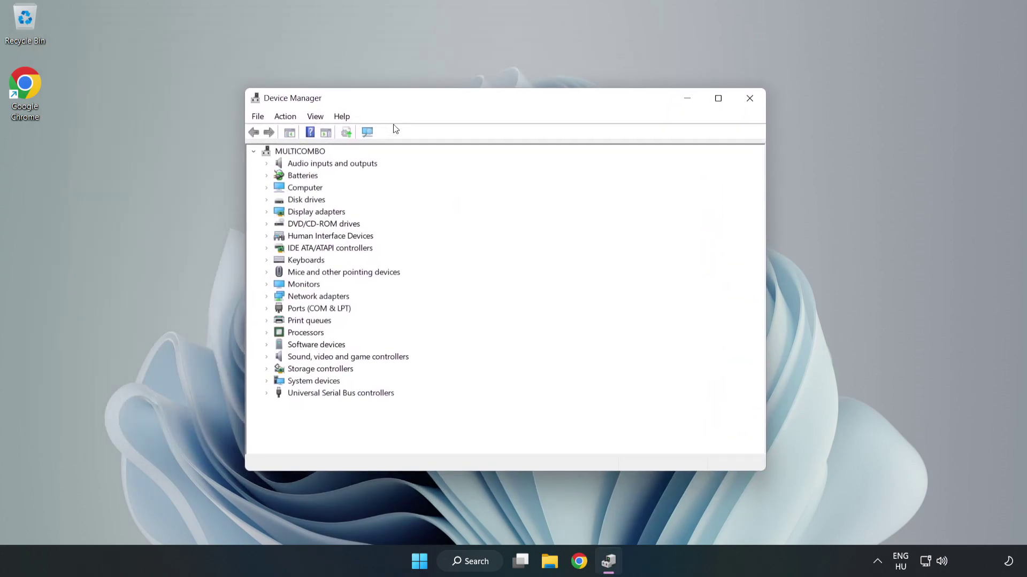
click(318, 212)
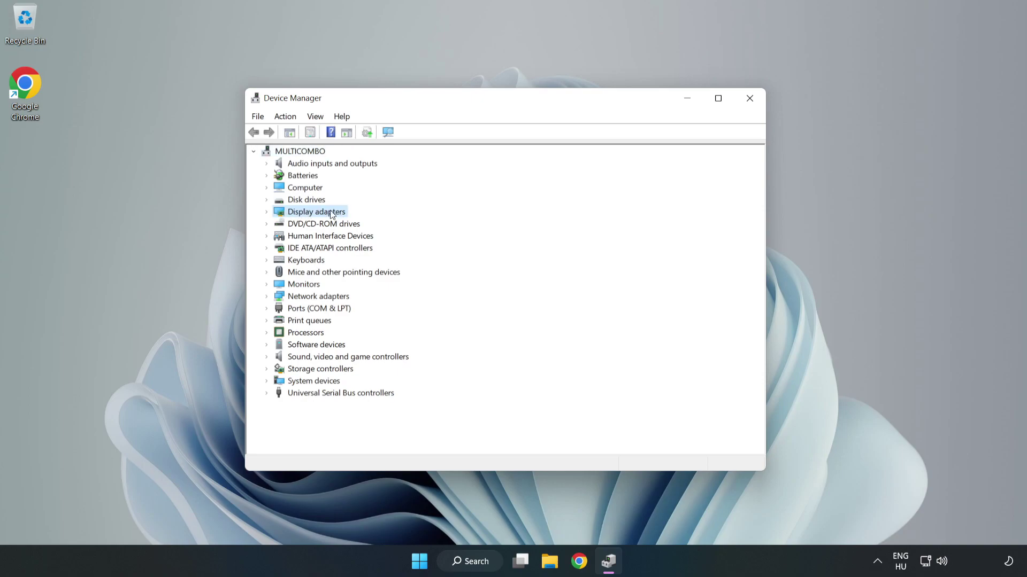
click(267, 213)
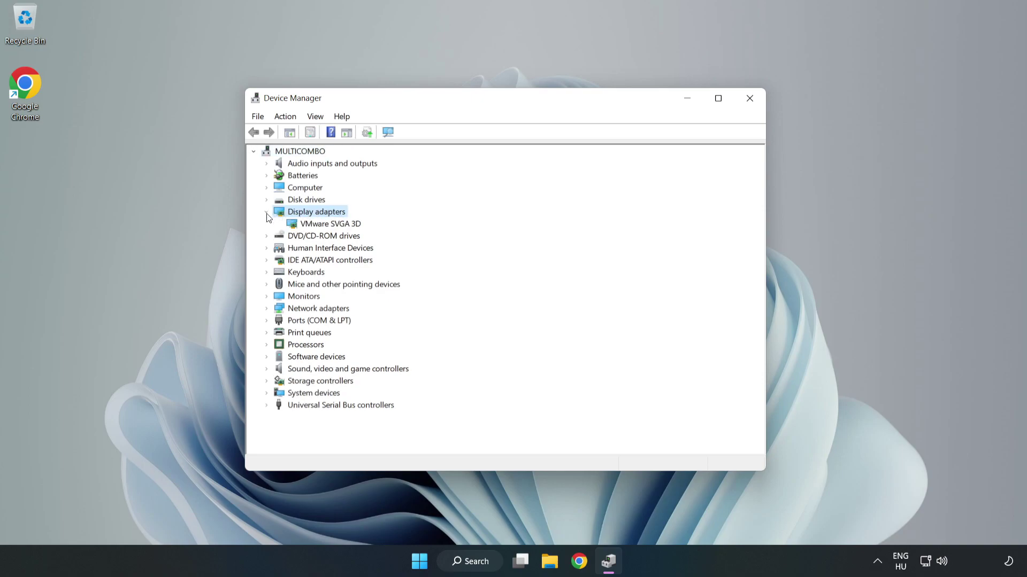
click(302, 227)
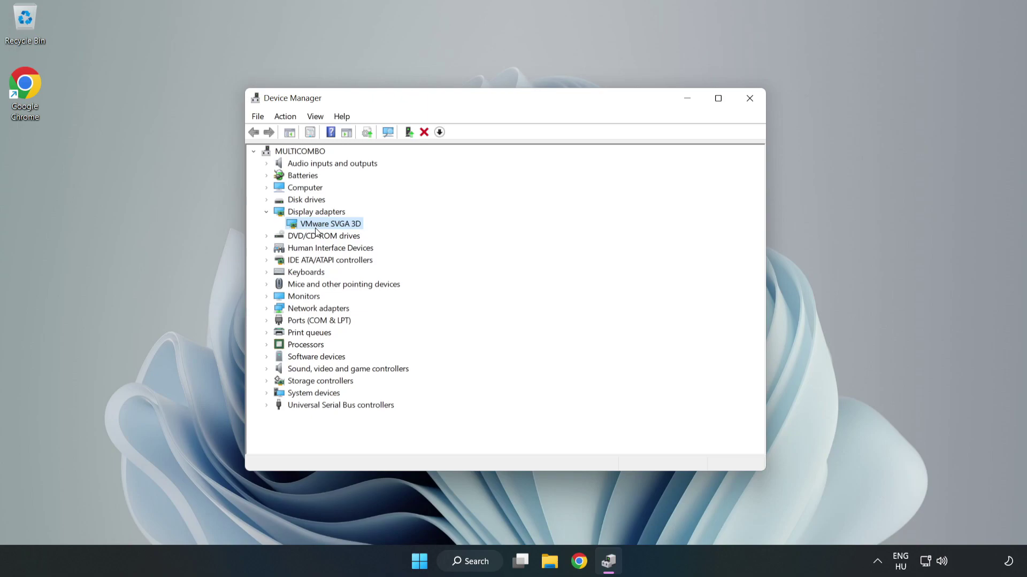
right_click(328, 225)
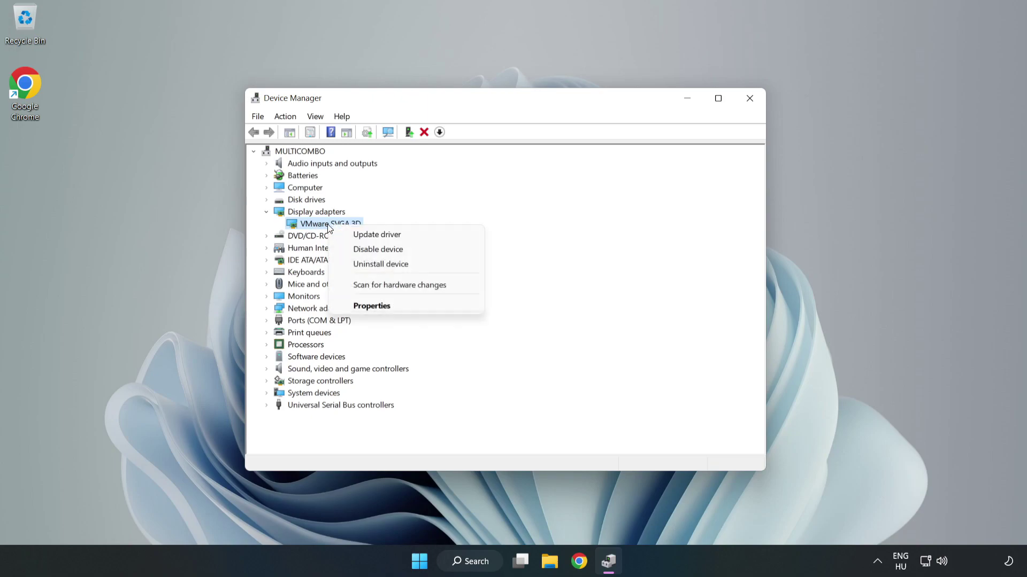
Auto-search for a newer VMware SVGA 3D driver, dismiss the already-installed result, close Device Manager.
click(387, 237)
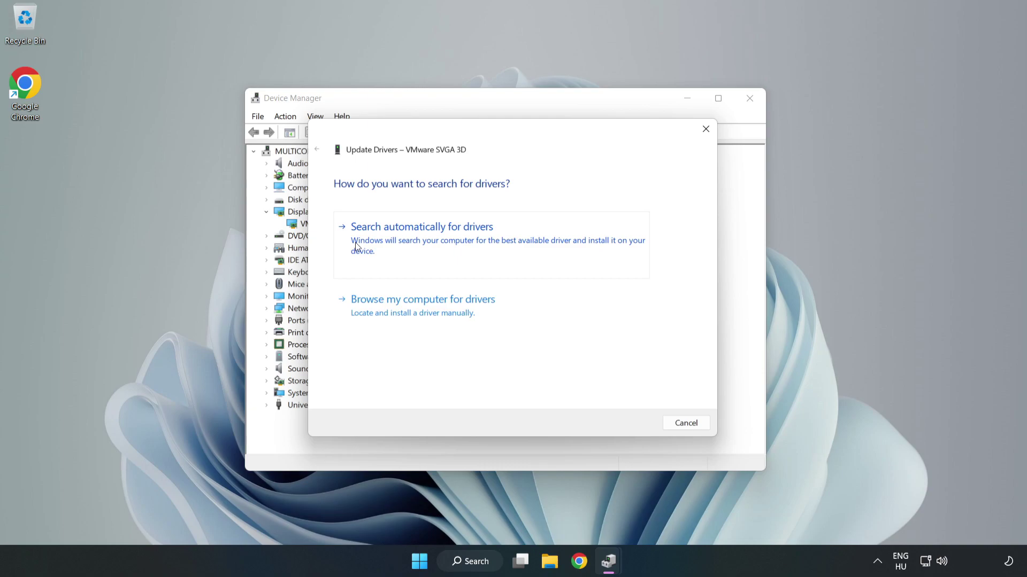
click(425, 245)
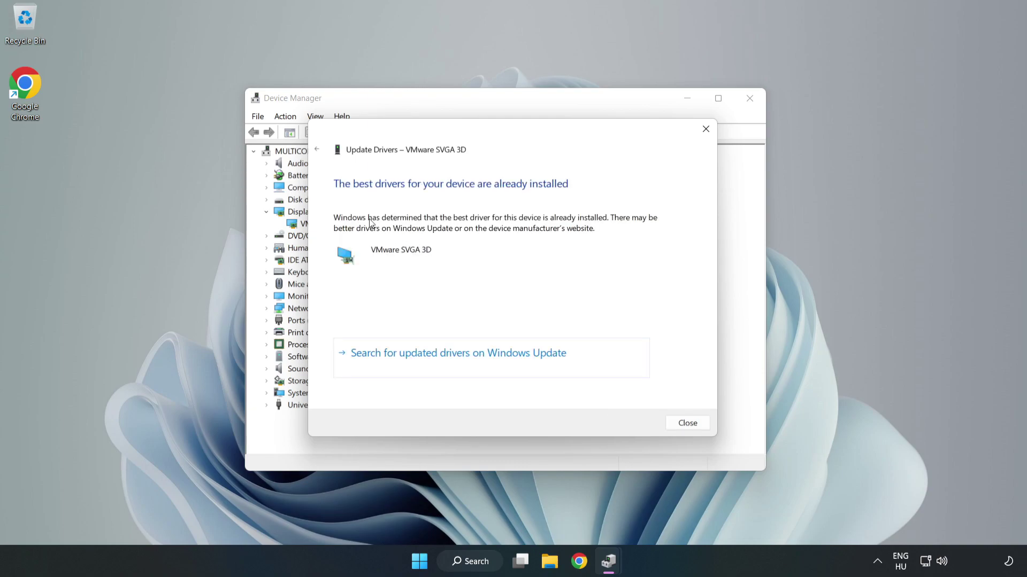
click(694, 427)
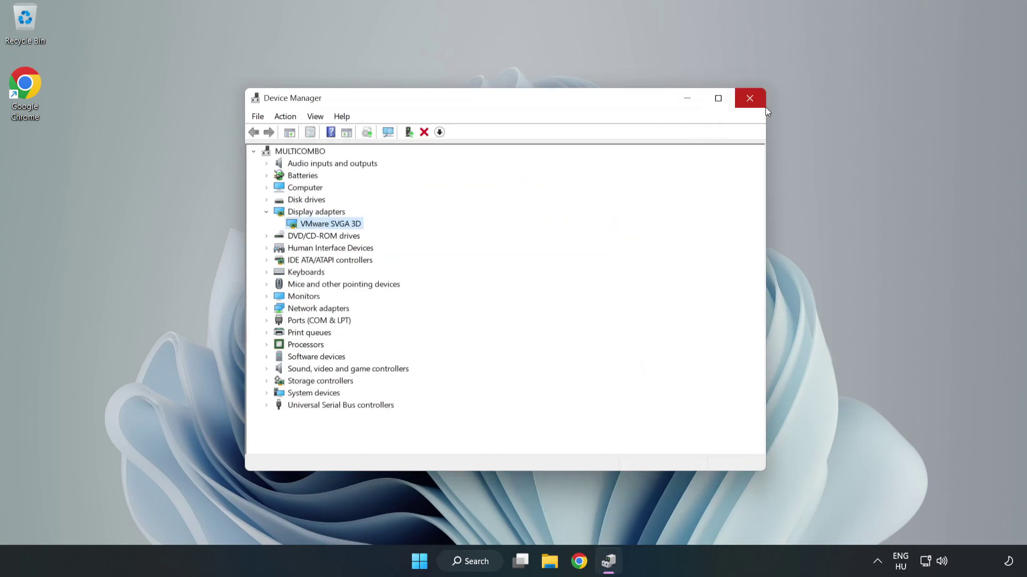
click(750, 98)
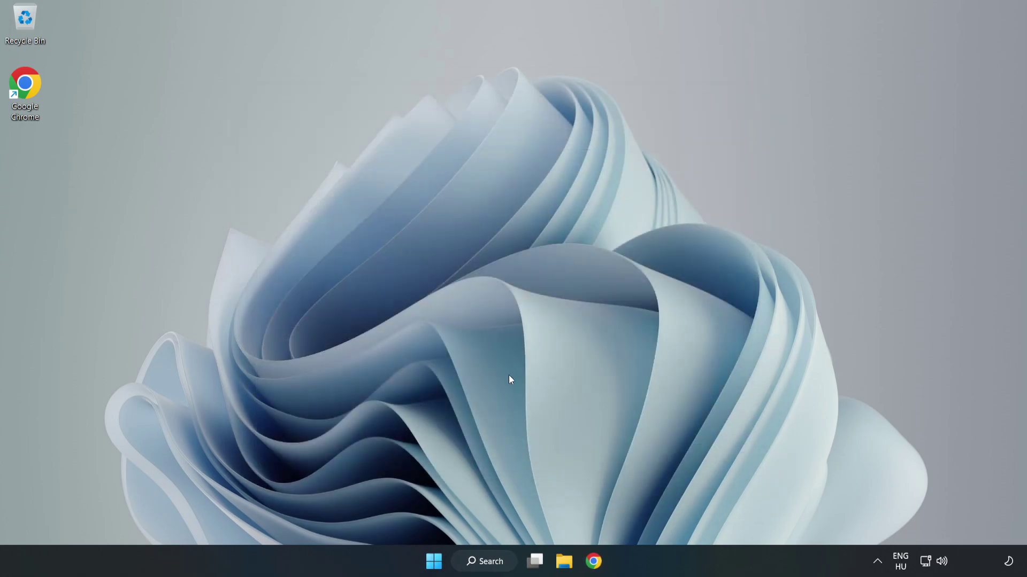
Search 'game mode' and open the Game Mode settings page.
click(498, 564)
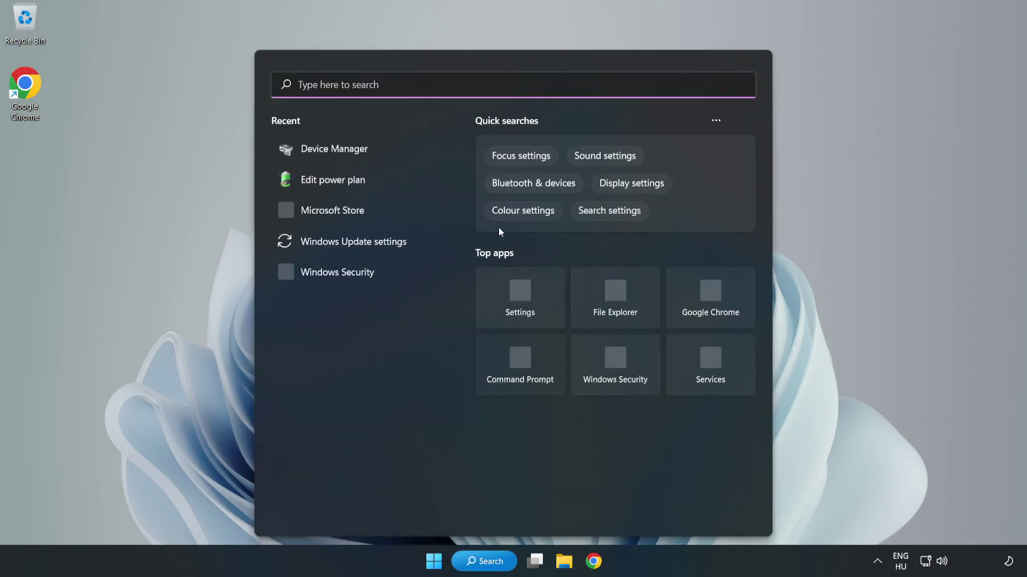
text(game mode)
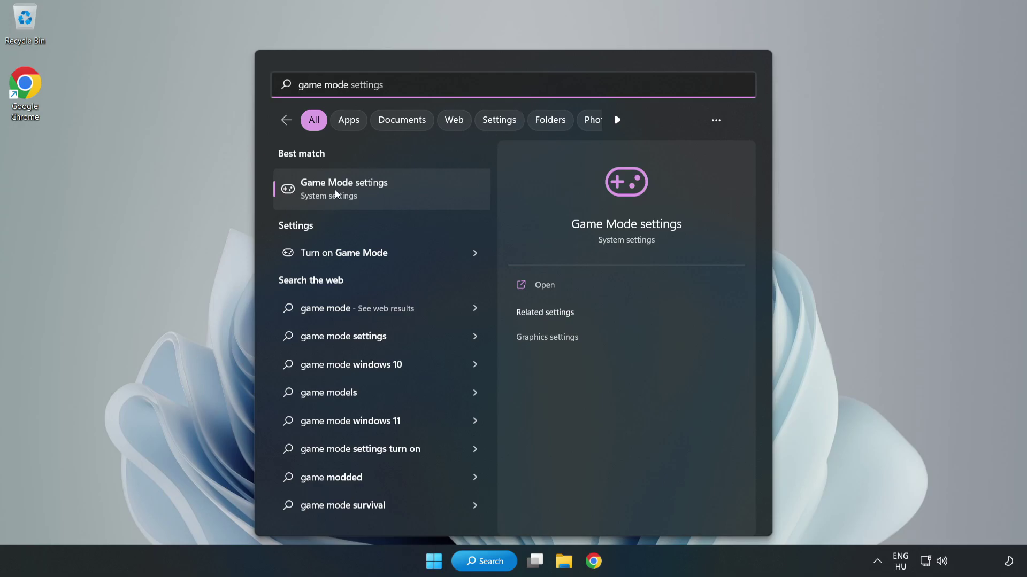
click(368, 193)
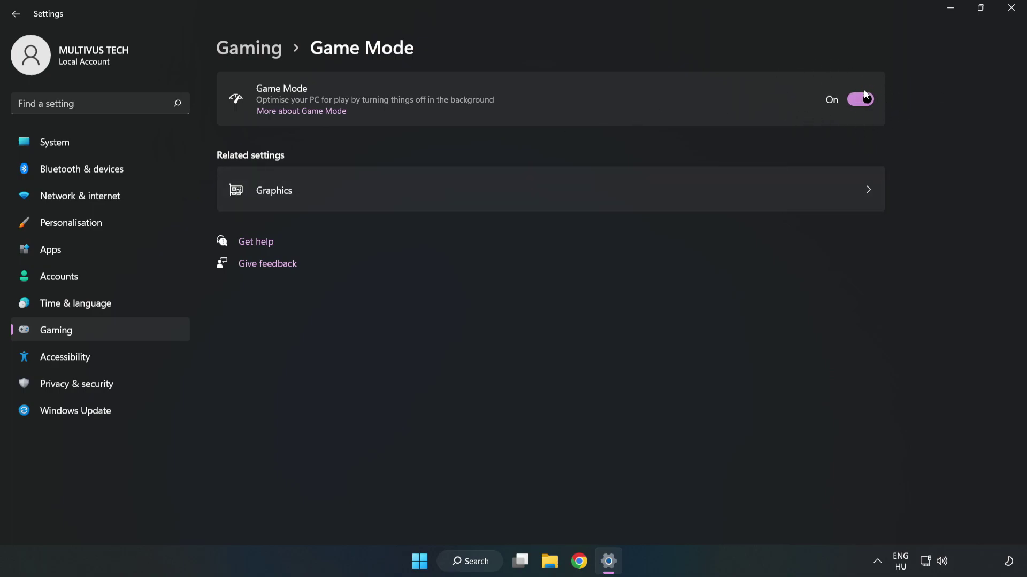
Under Gaming > Xbox Game Bar, switch the controller-button toggle Off and close Settings.
click(262, 56)
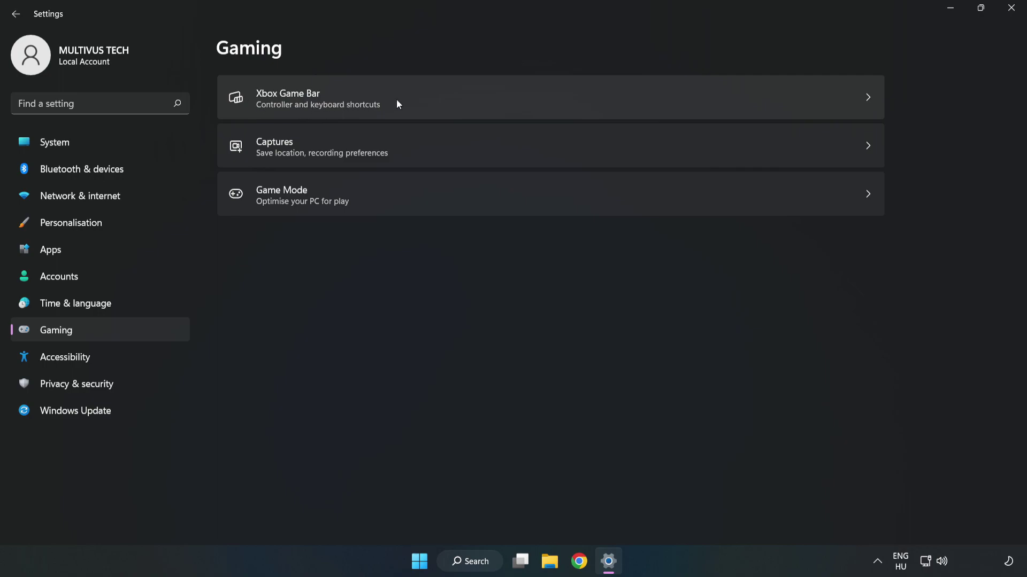
click(435, 97)
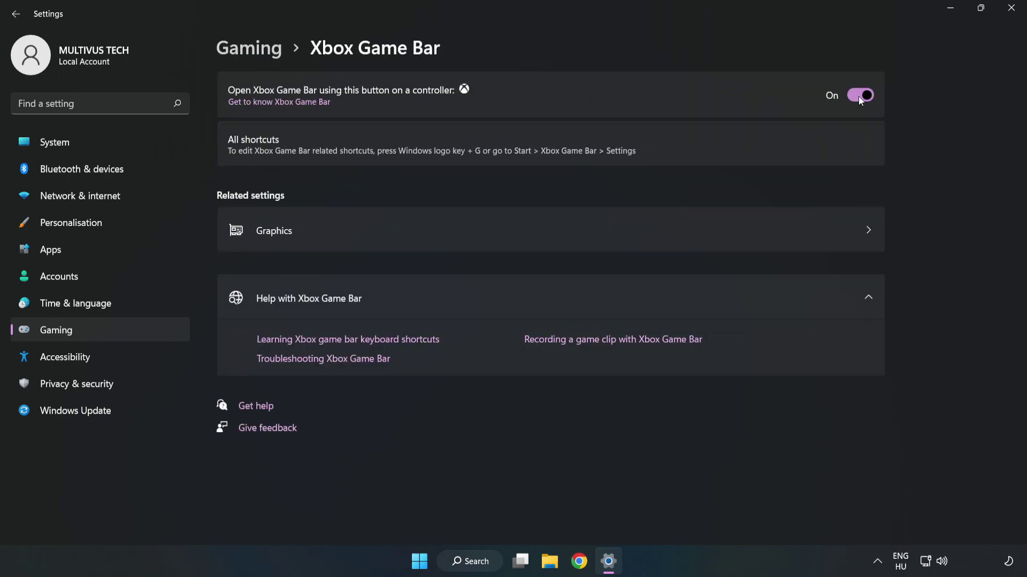
click(860, 98)
click(1011, 15)
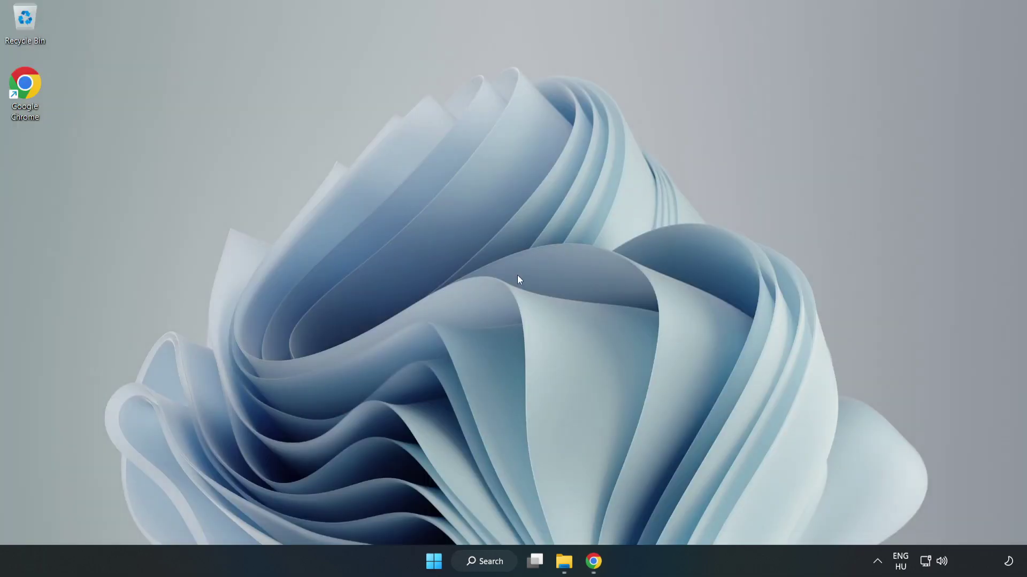
Launch Task Manager from the Start button menu and end the Google Chrome process.
right_click(437, 566)
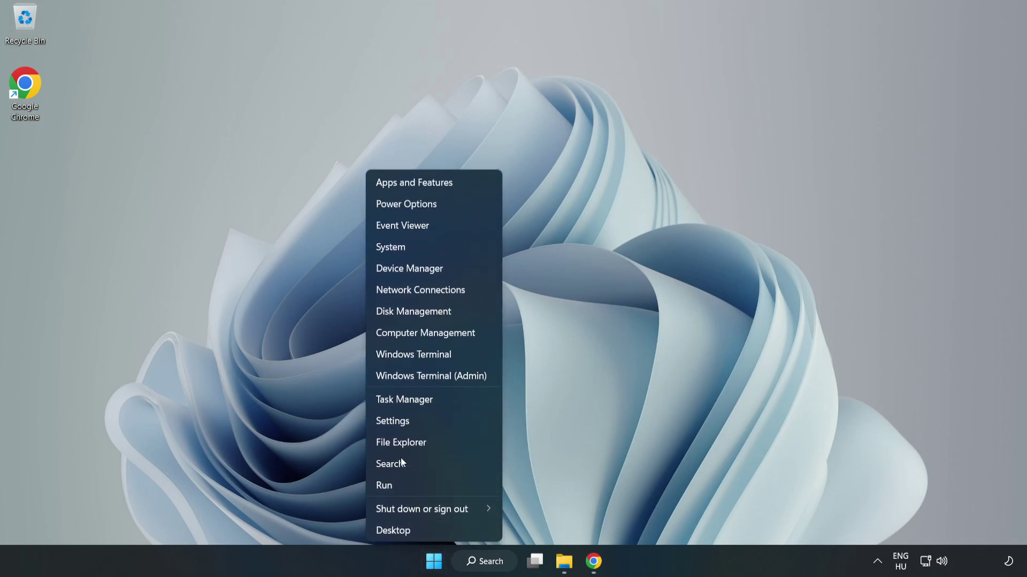
click(449, 401)
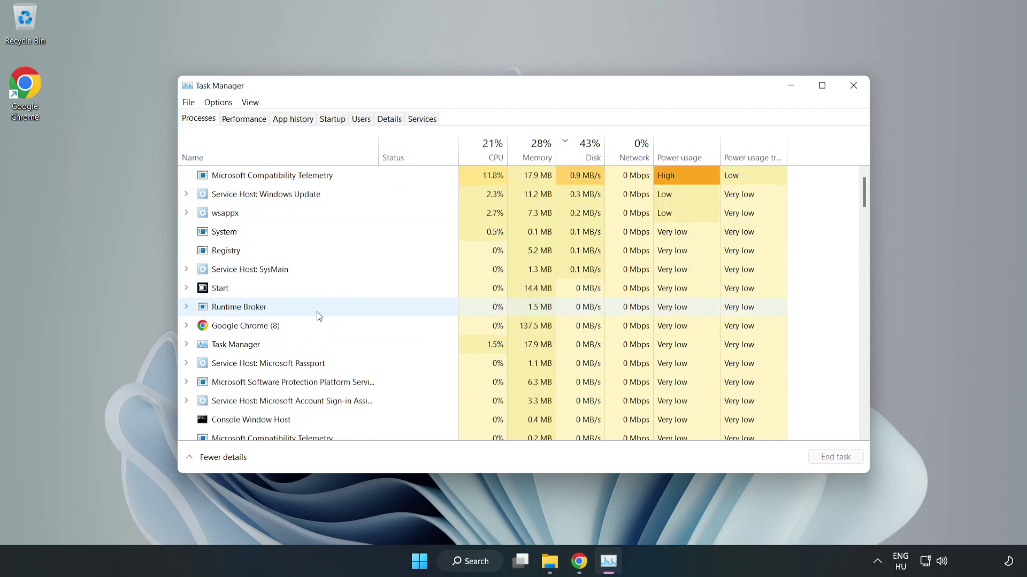
click(278, 327)
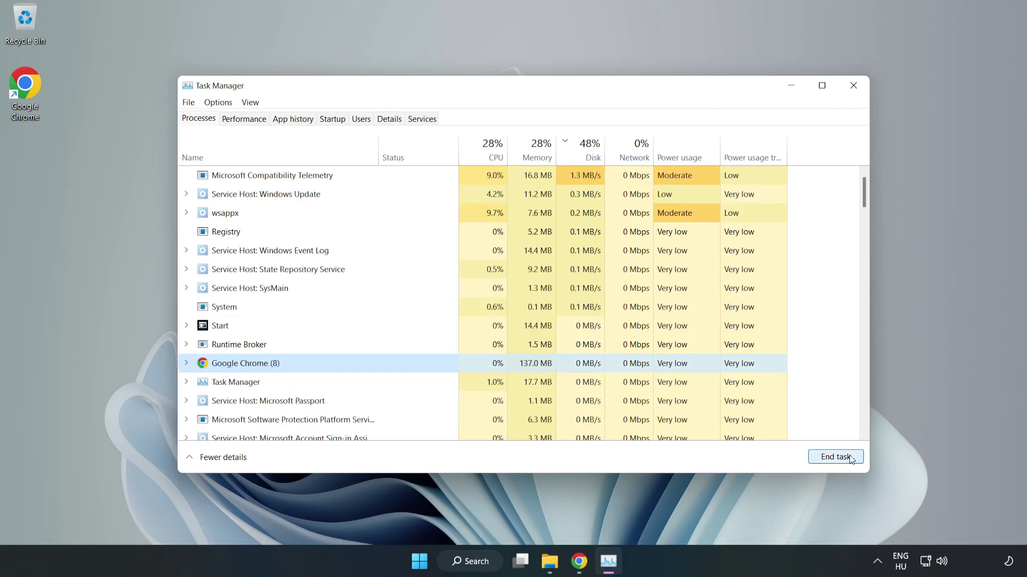
click(831, 460)
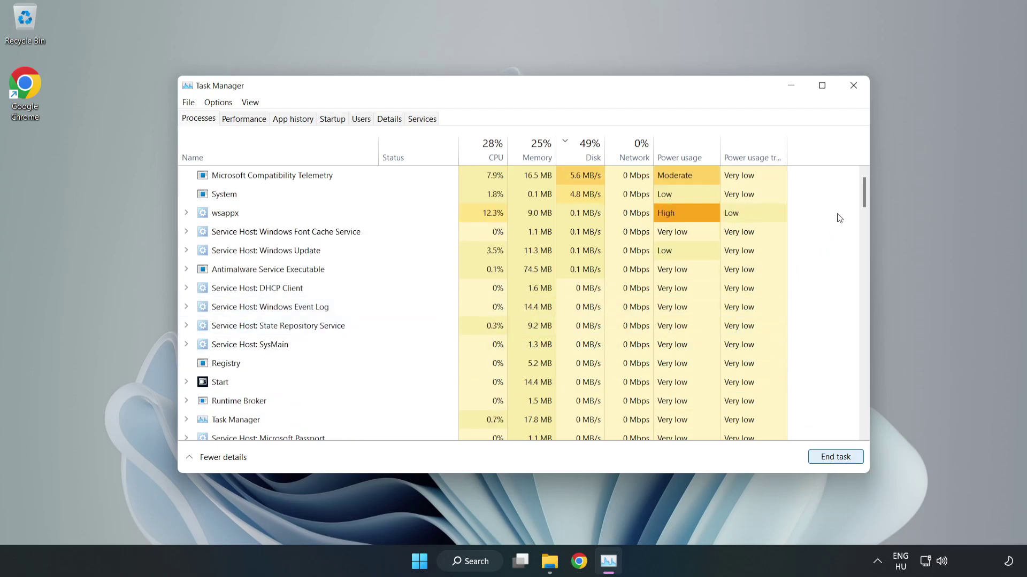
drag(868, 194, 829, 180)
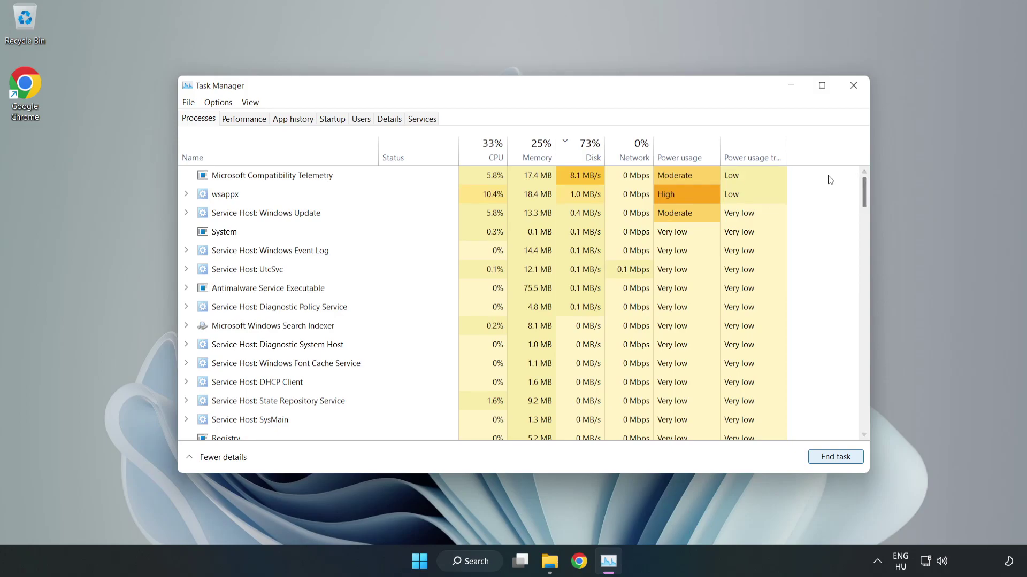
Disable Cortana, Phone Link, Terminal and Xbox App Services at startup, then close Task Manager.
click(337, 120)
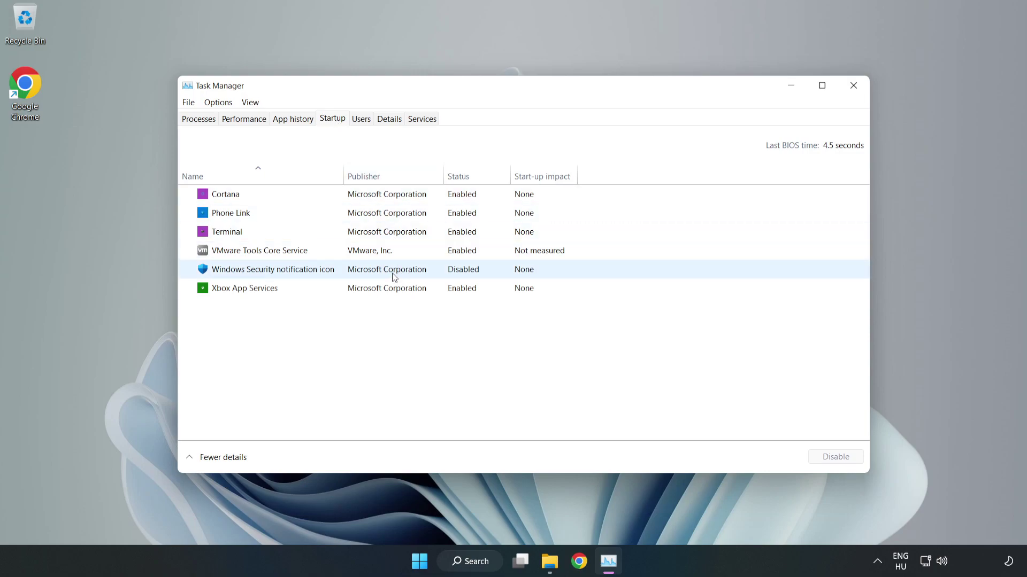
click(387, 195)
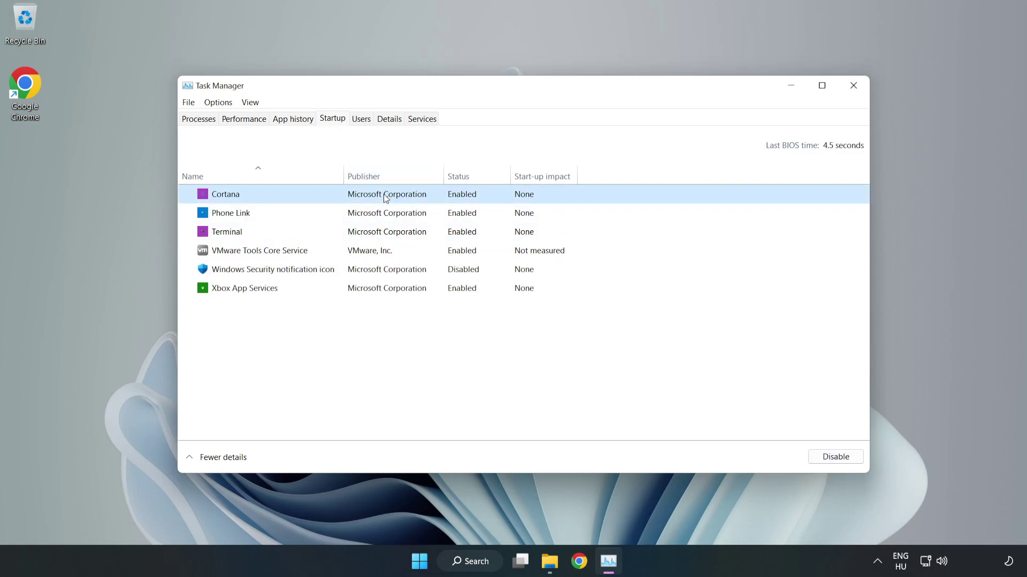
click(826, 463)
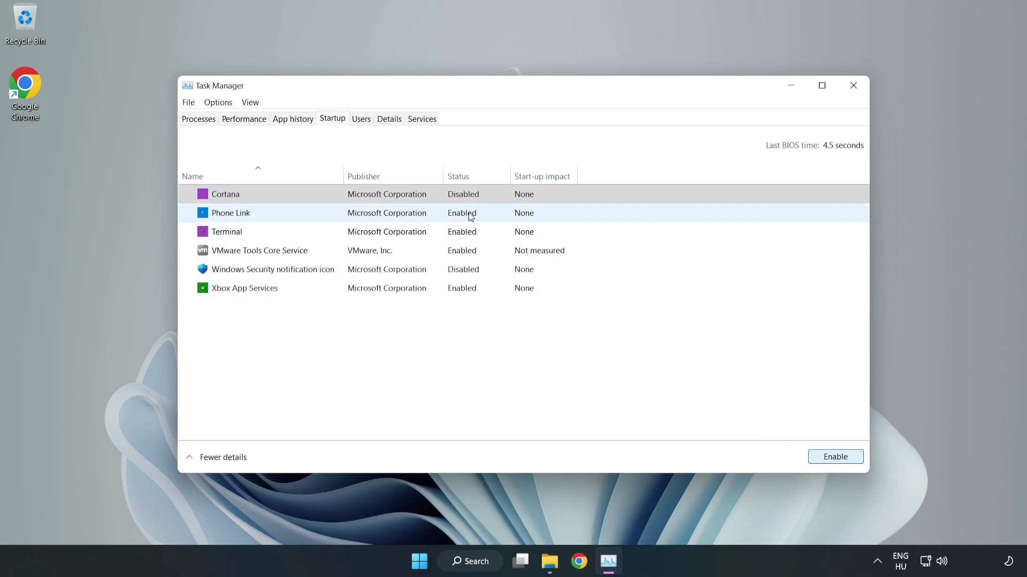
click(470, 215)
click(830, 459)
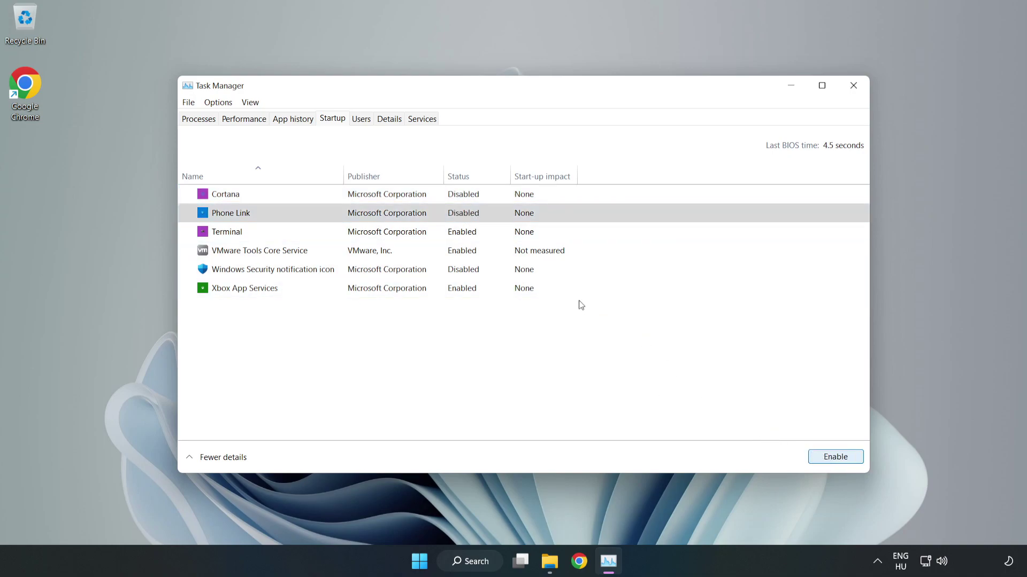
click(473, 235)
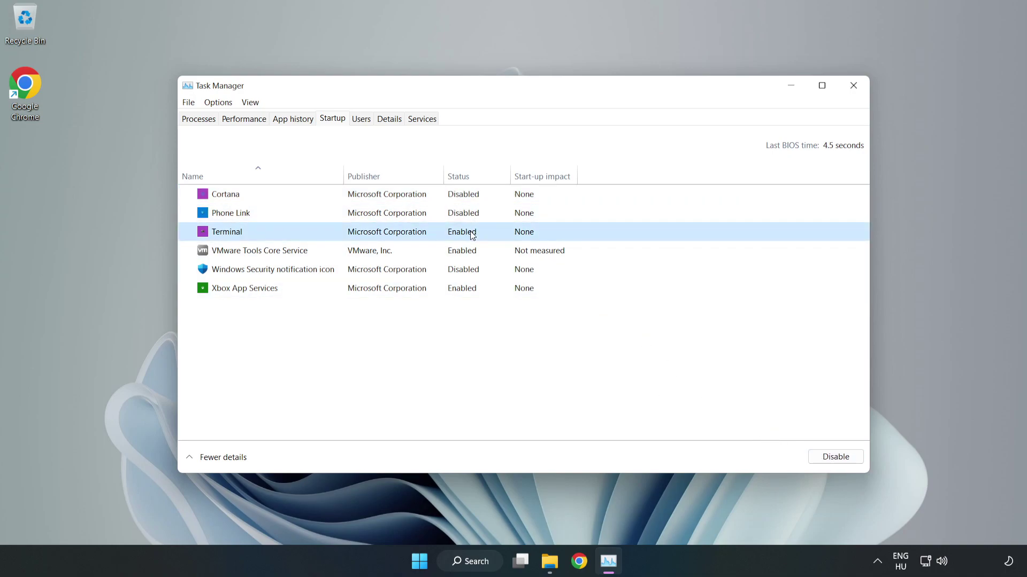
click(840, 460)
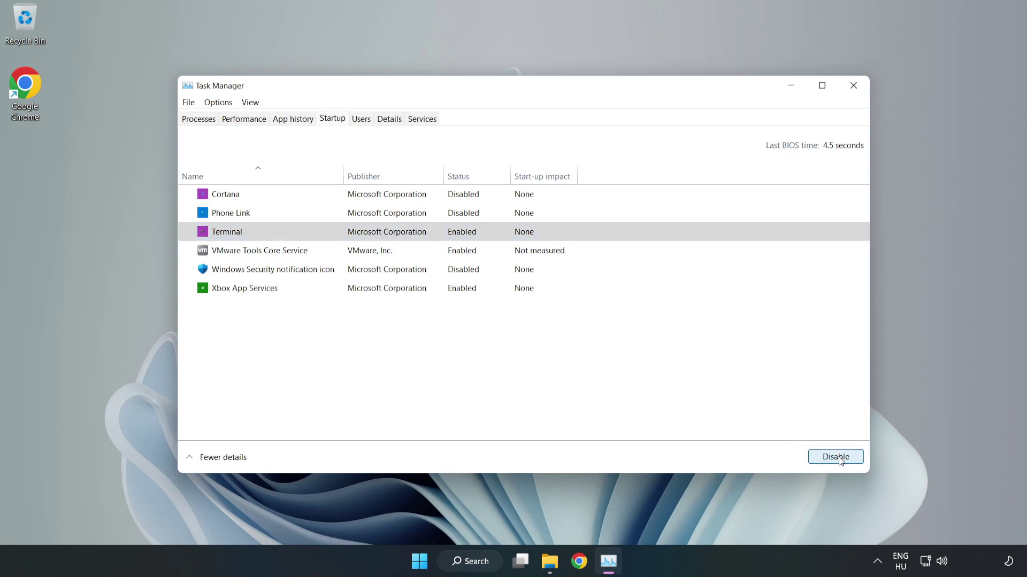
click(353, 289)
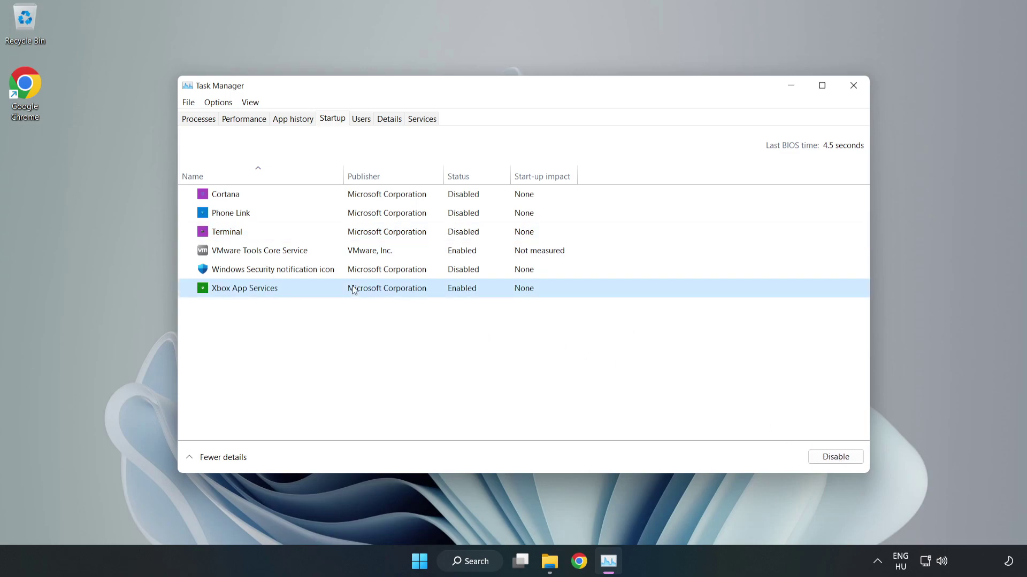
click(816, 460)
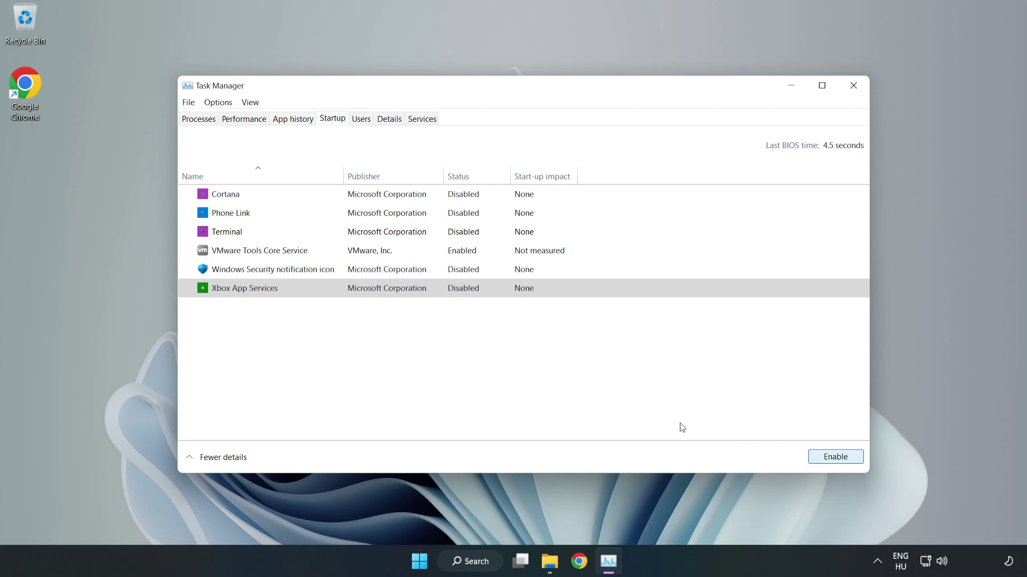
click(852, 87)
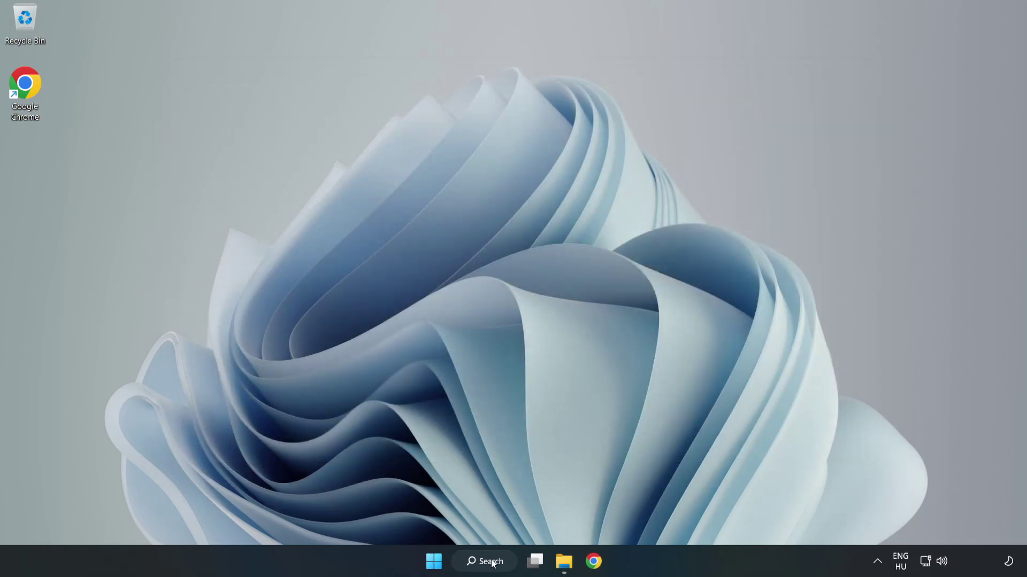
Search Windows for 'update' to list the Windows Update settings.
click(491, 566)
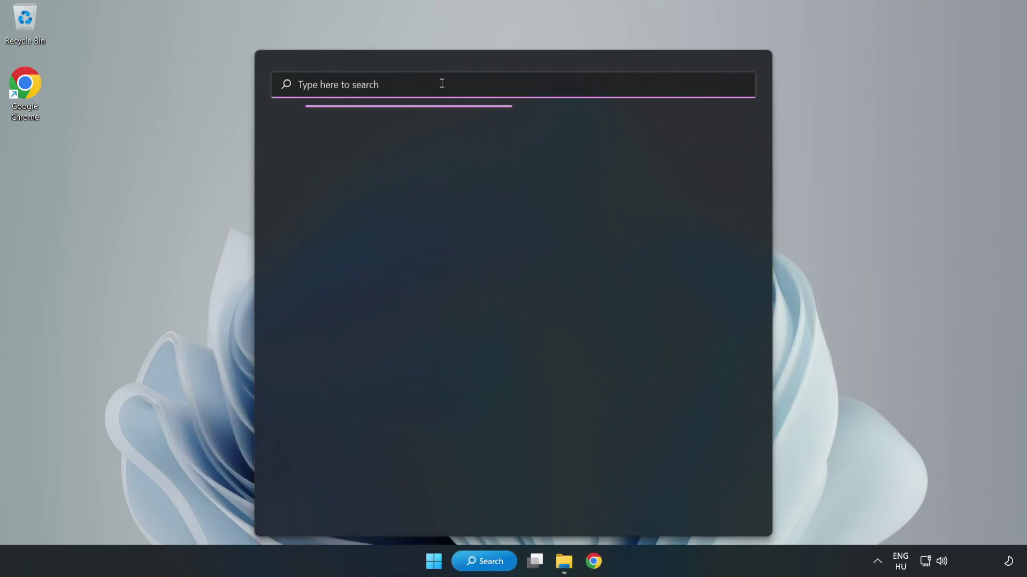
text(update)
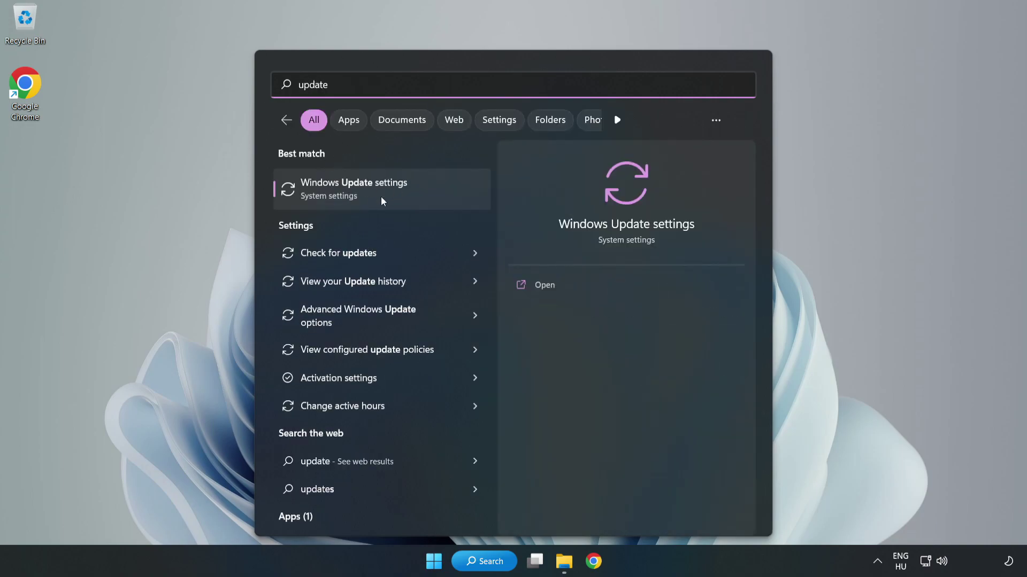
Run a Windows Update check, which reports the PC up to date, then close Settings.
click(418, 199)
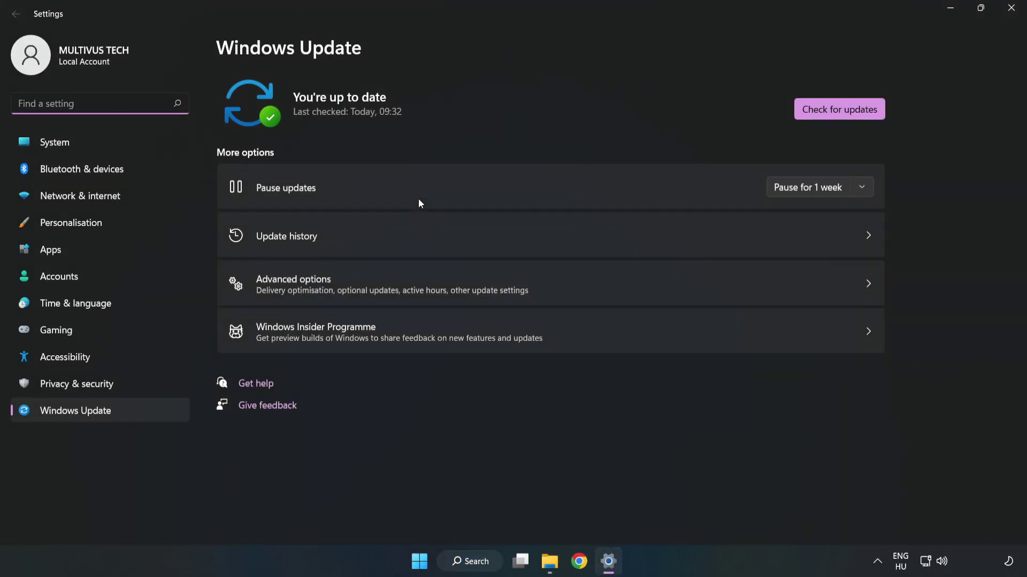
click(826, 113)
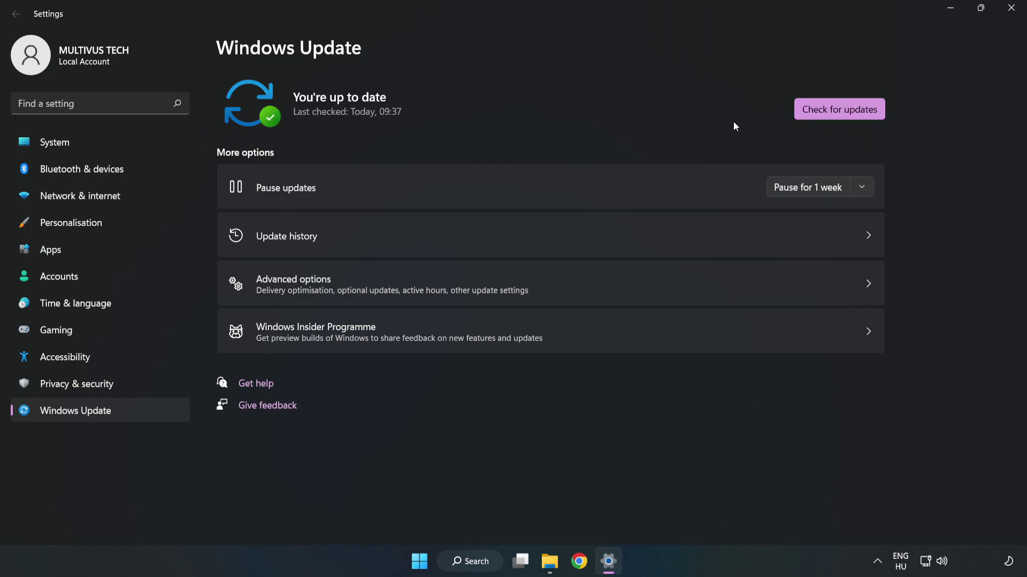
click(1008, 13)
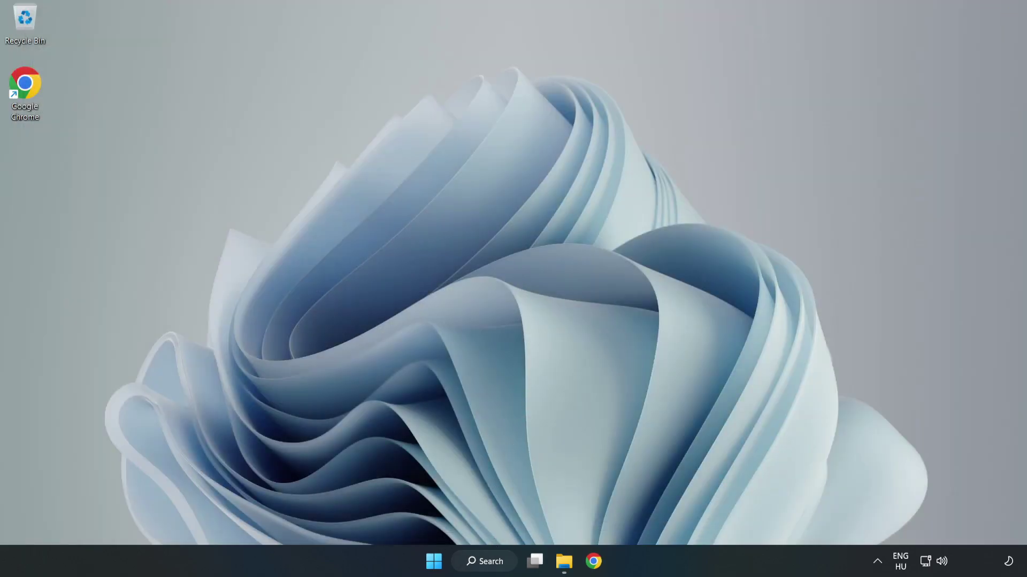
Search Windows for 'regedit' and launch Registry Editor.
click(501, 566)
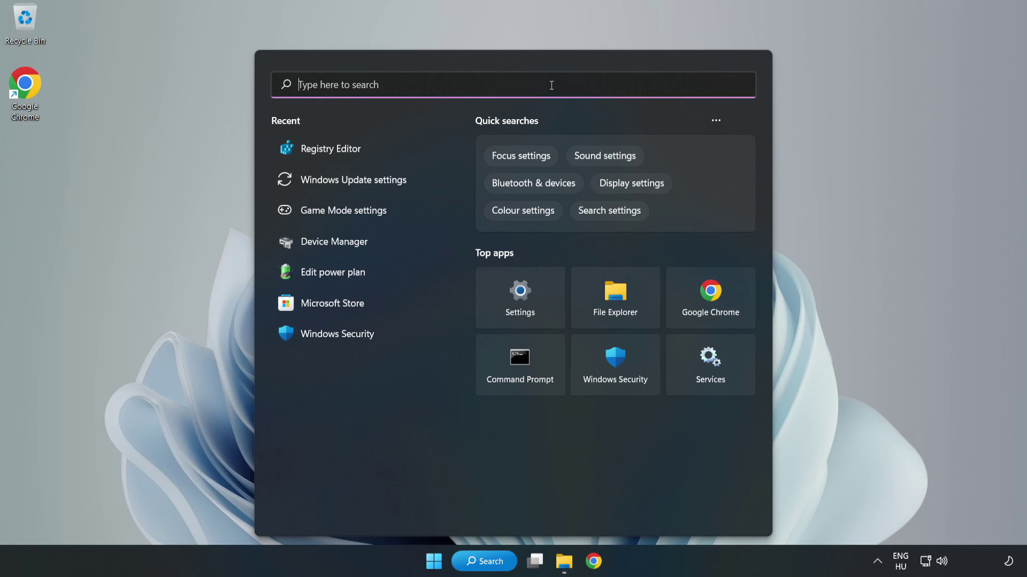
text(regedit)
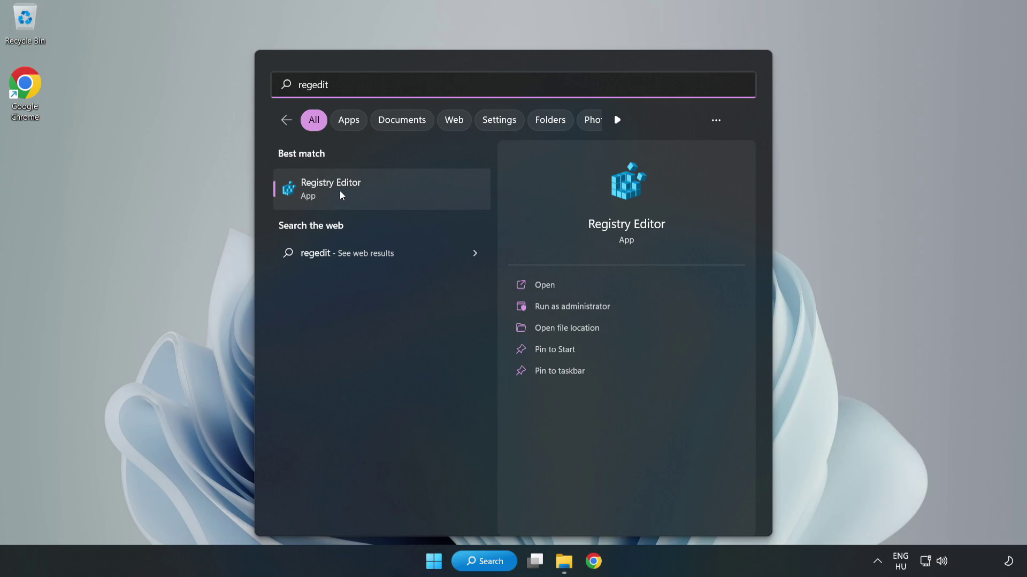
click(392, 191)
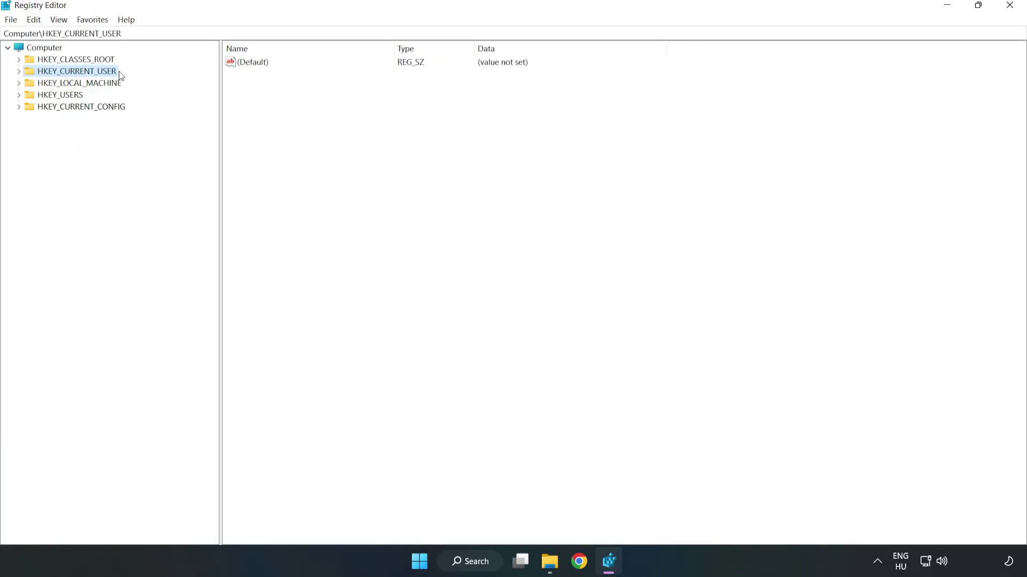
Navigate to HKEY_CURRENT_USER\System\GameConfigStore and select GameDVR_Enabled.
click(20, 72)
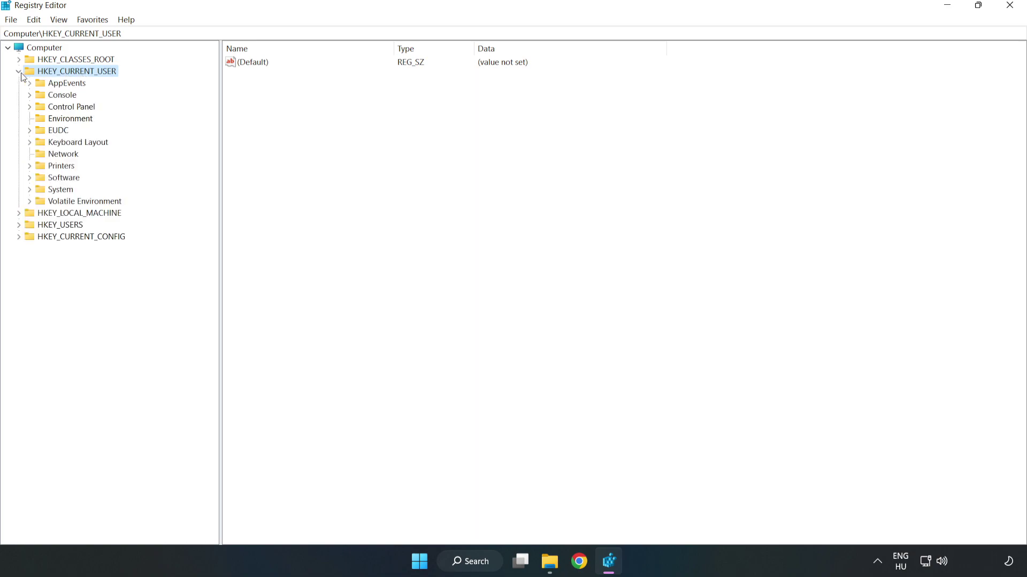
click(29, 191)
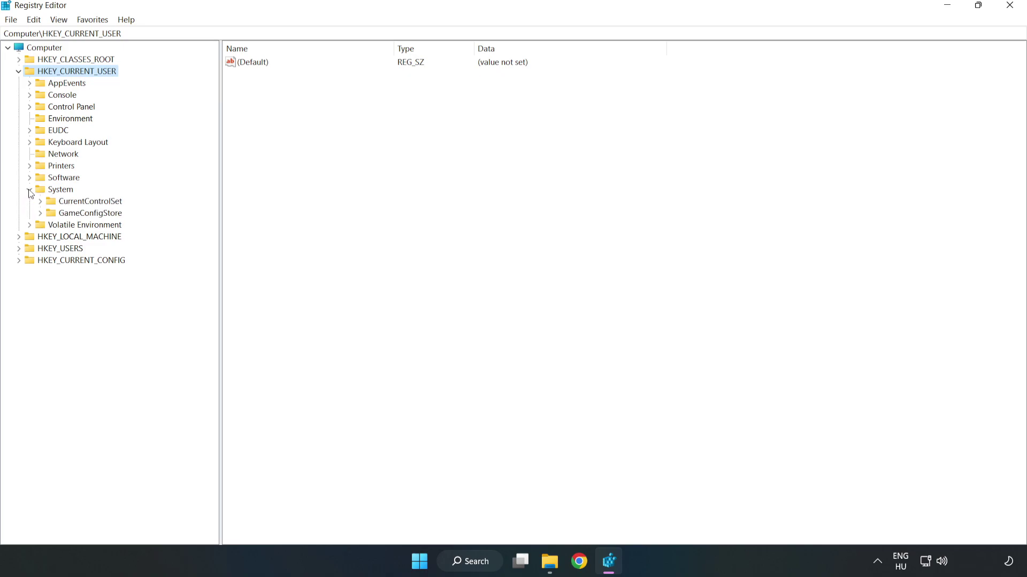
click(87, 217)
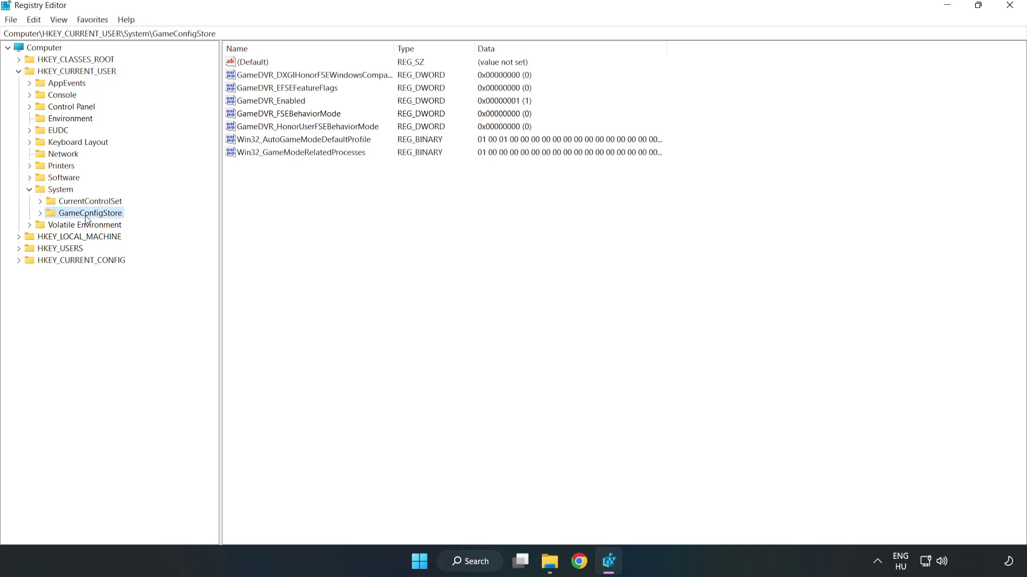
click(254, 103)
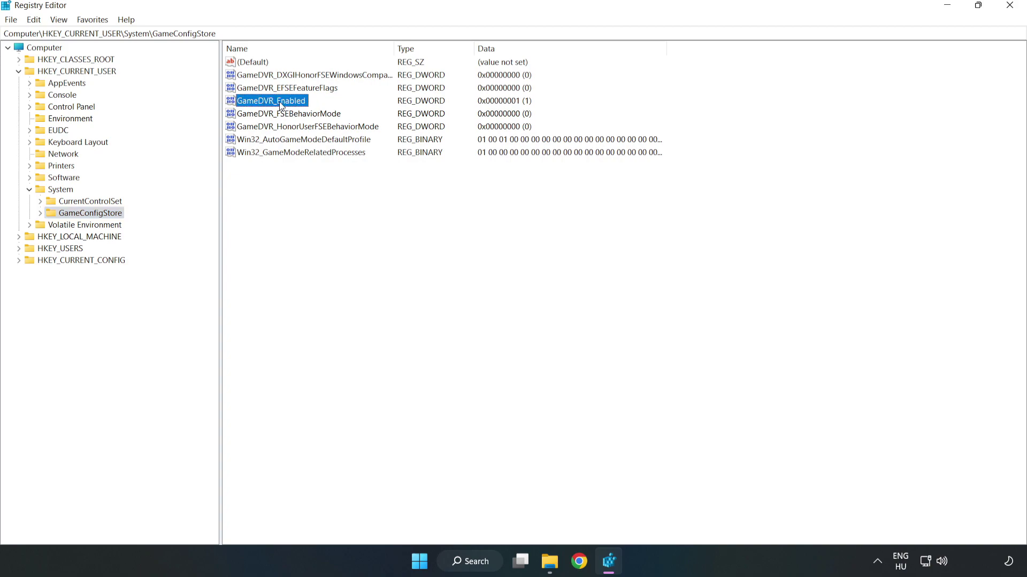
Change GameDVR_Enabled's value data from 1 to 0 and save it.
right_click(280, 105)
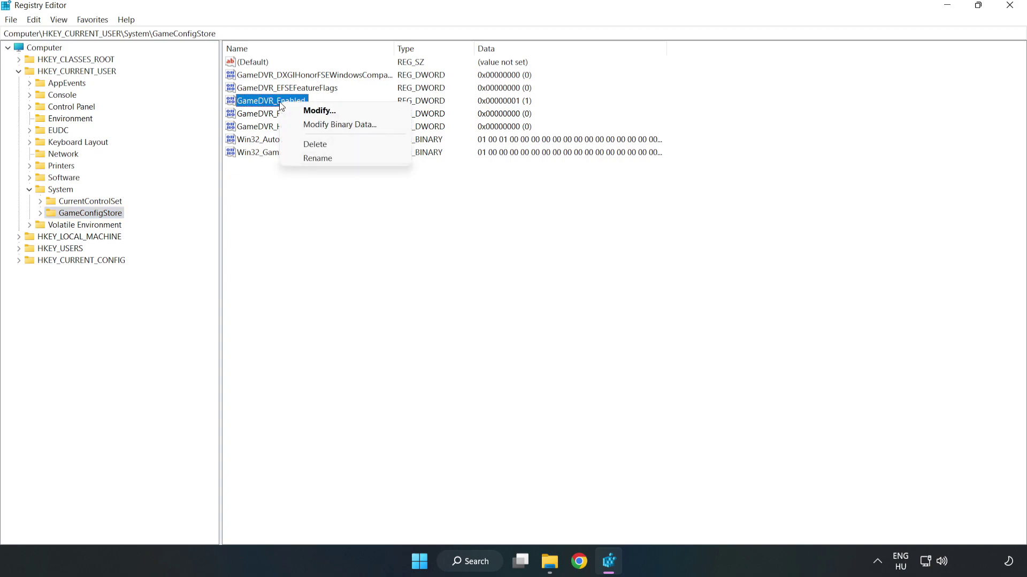
click(328, 111)
drag(206, 70, 575, 220)
click(430, 279)
double_click(431, 278)
text(0)
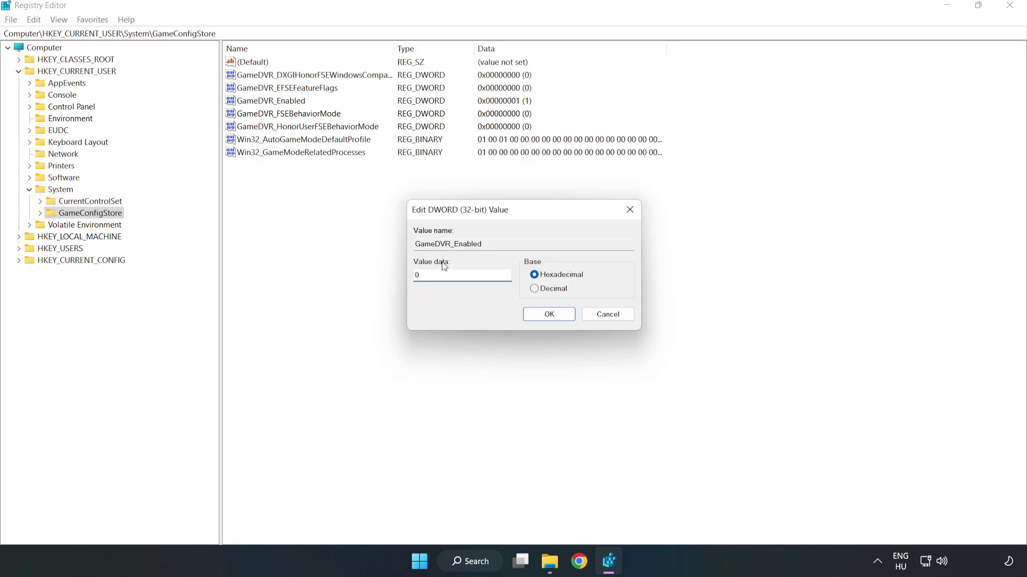
click(549, 315)
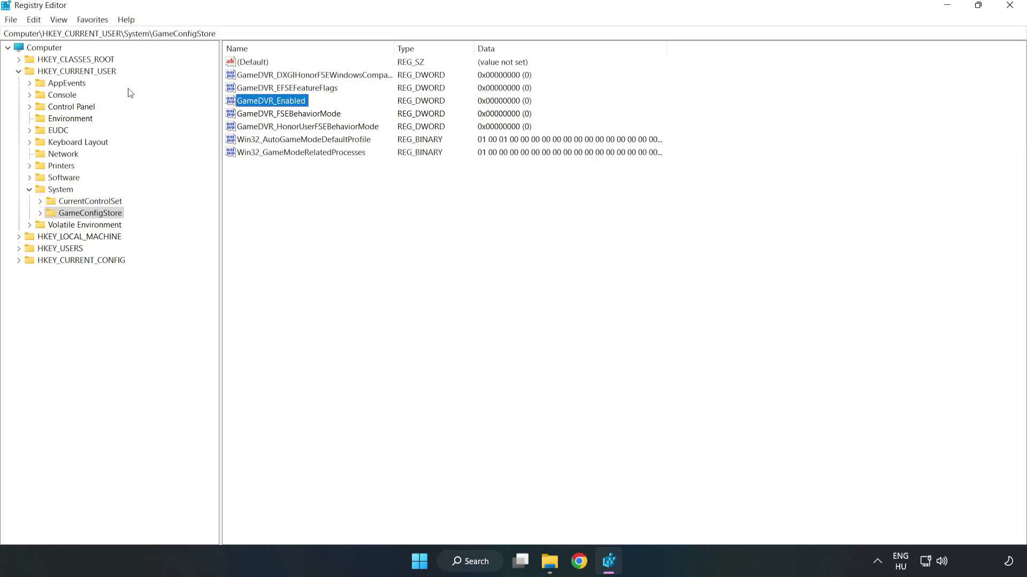
click(19, 71)
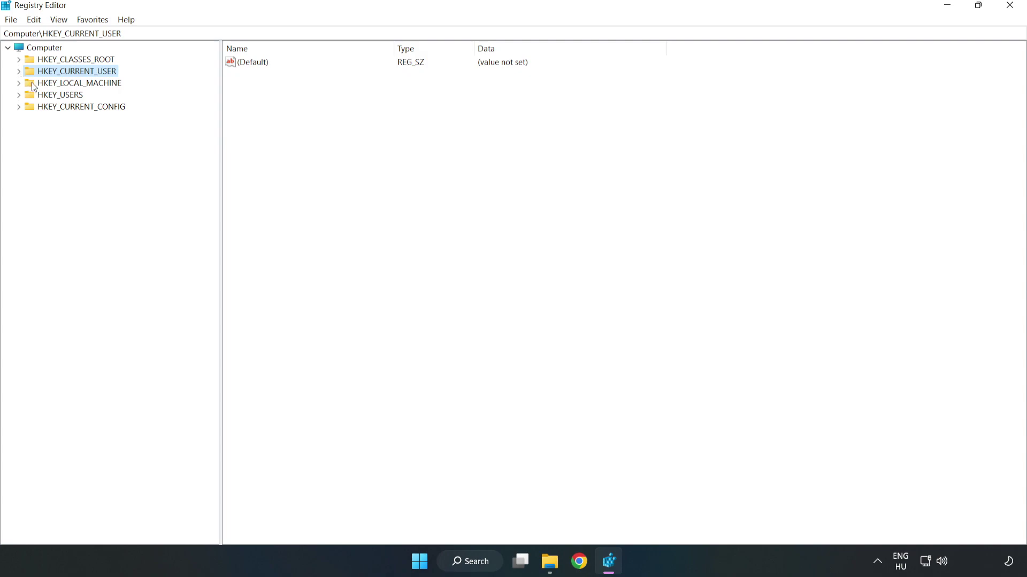
Expand HKEY_LOCAL_MACHINE\SOFTWARE\Microsoft\PolicyManager\default down to ApplicationManagement.
double_click(25, 85)
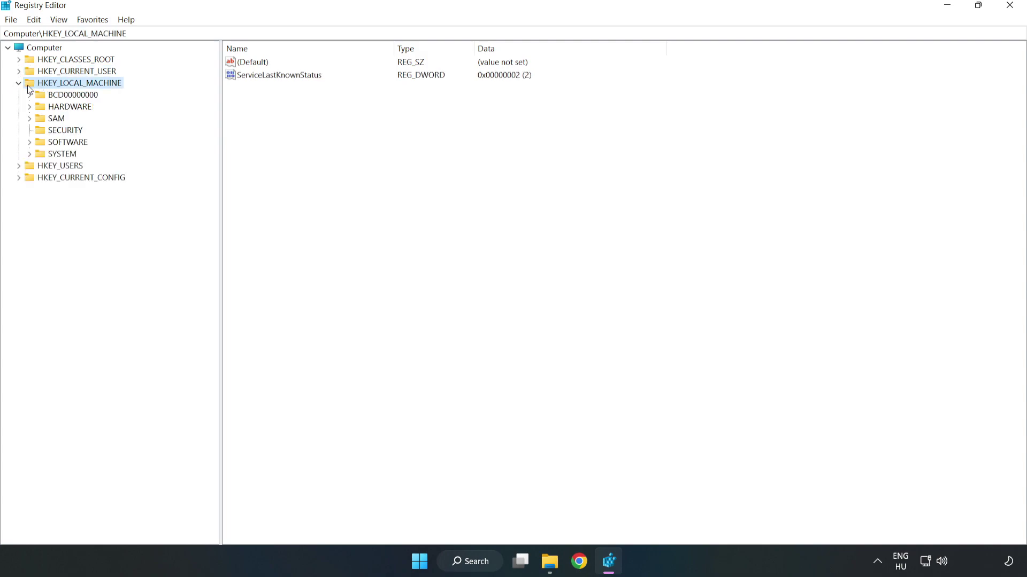
click(30, 142)
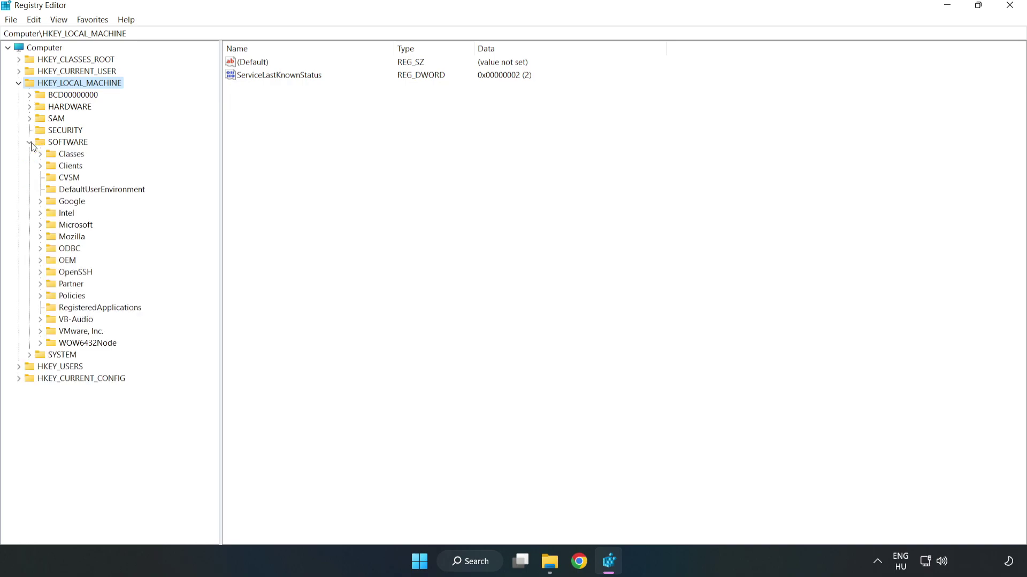
click(40, 226)
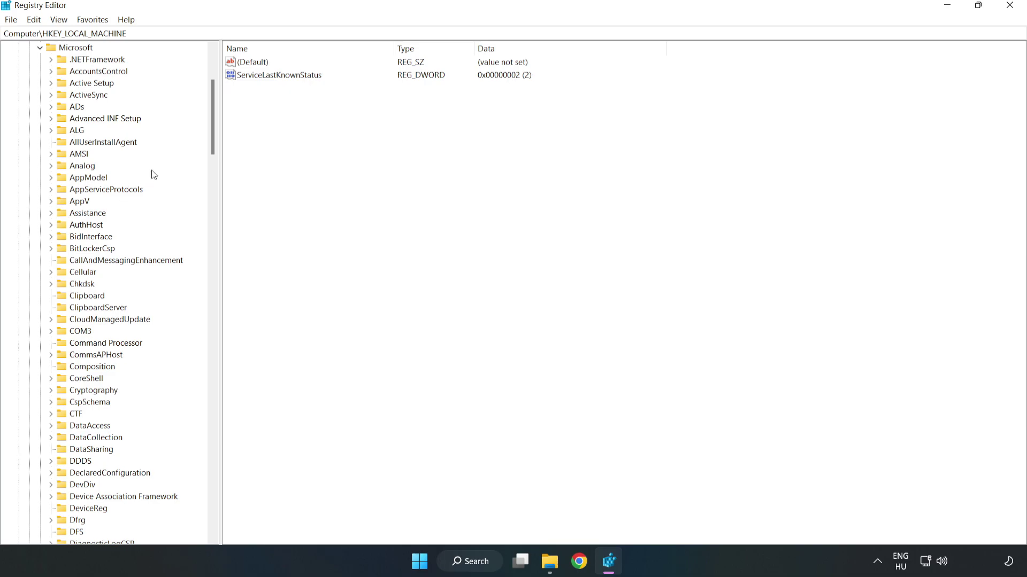
drag(211, 137, 235, 380)
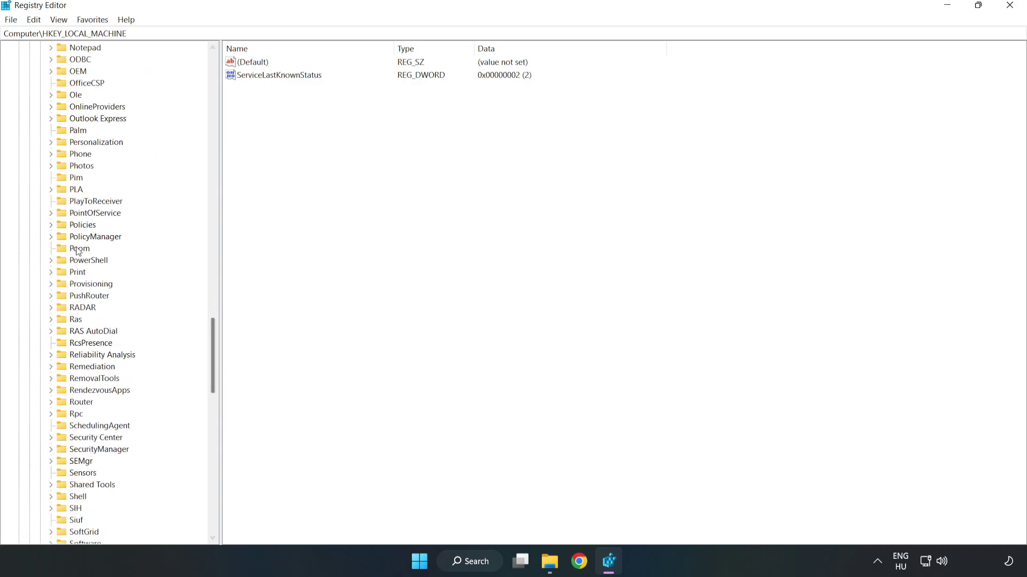
click(51, 237)
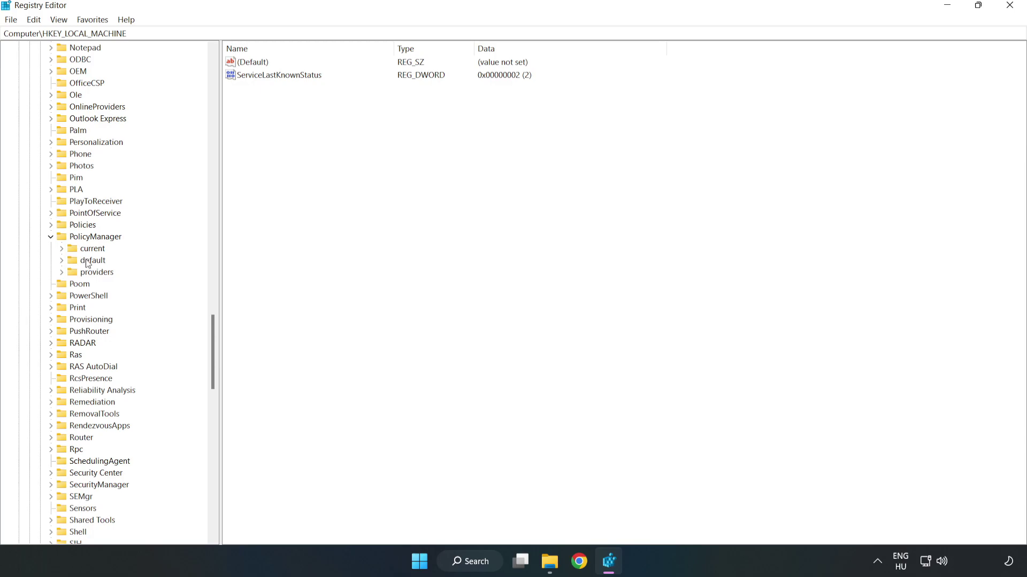
click(62, 260)
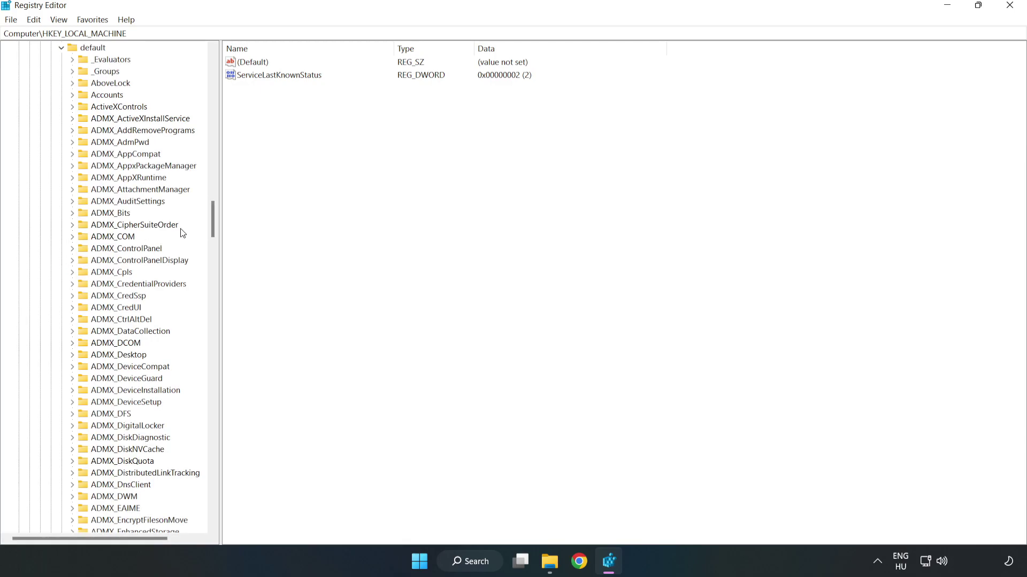
drag(213, 219, 207, 339)
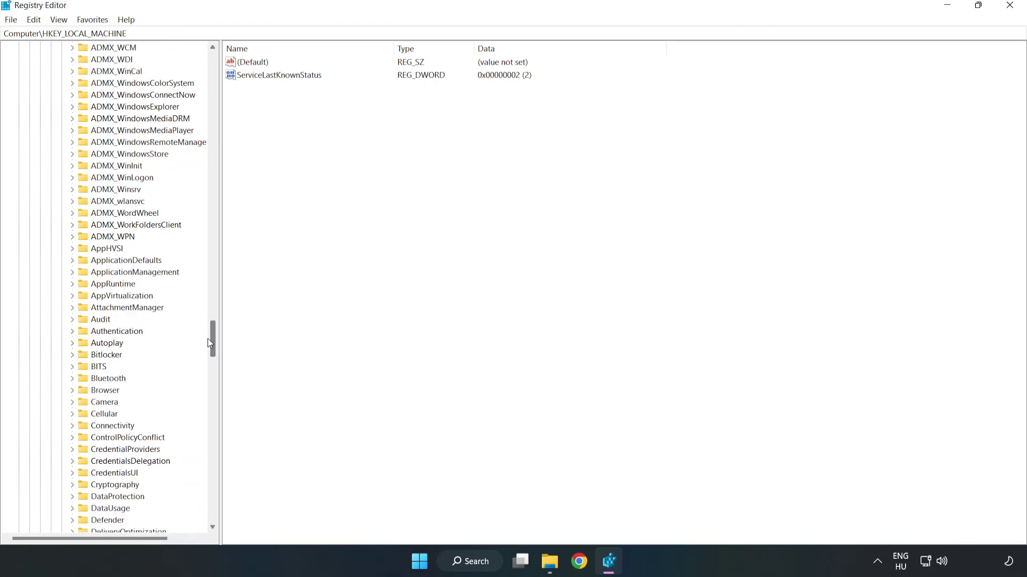
click(74, 273)
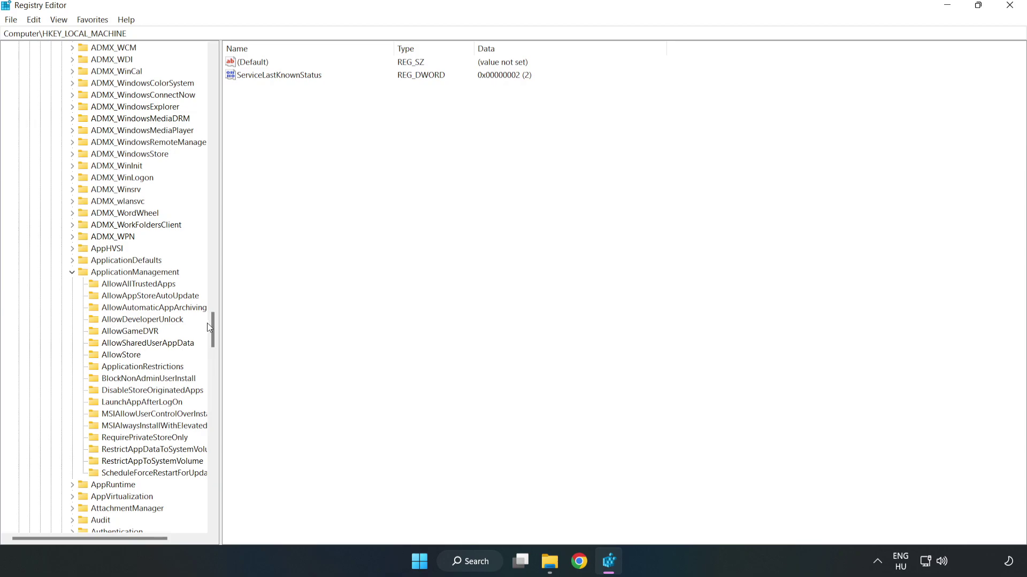
Set the AllowGameDVR 'value' entry to 0, then close Registry Editor.
click(119, 332)
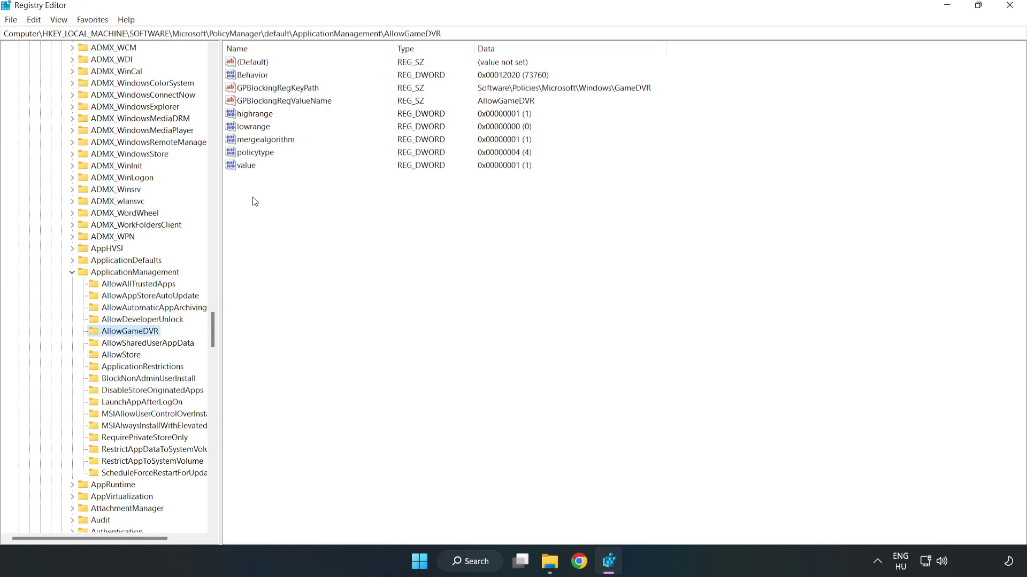
click(239, 167)
right_click(252, 170)
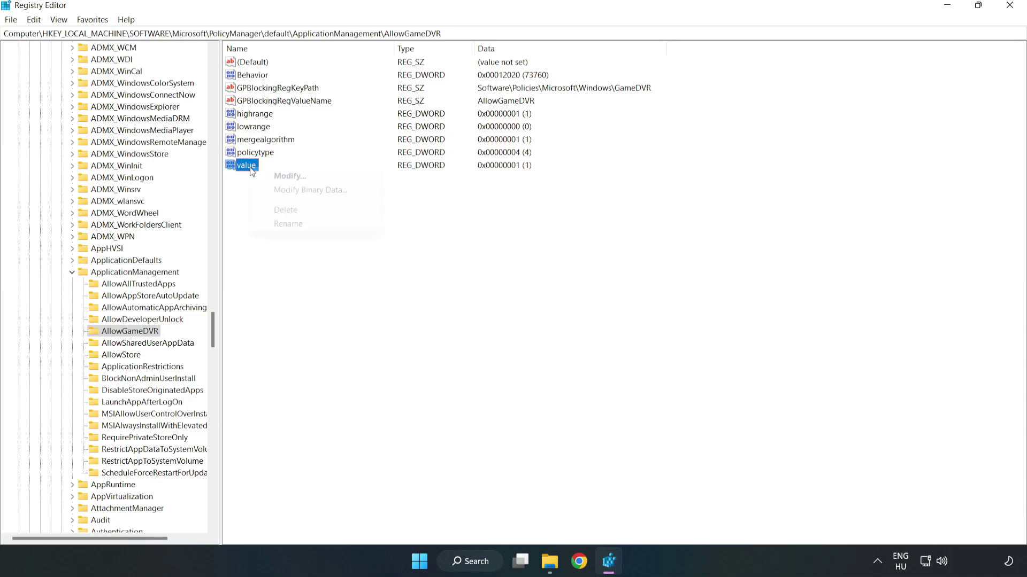
click(295, 178)
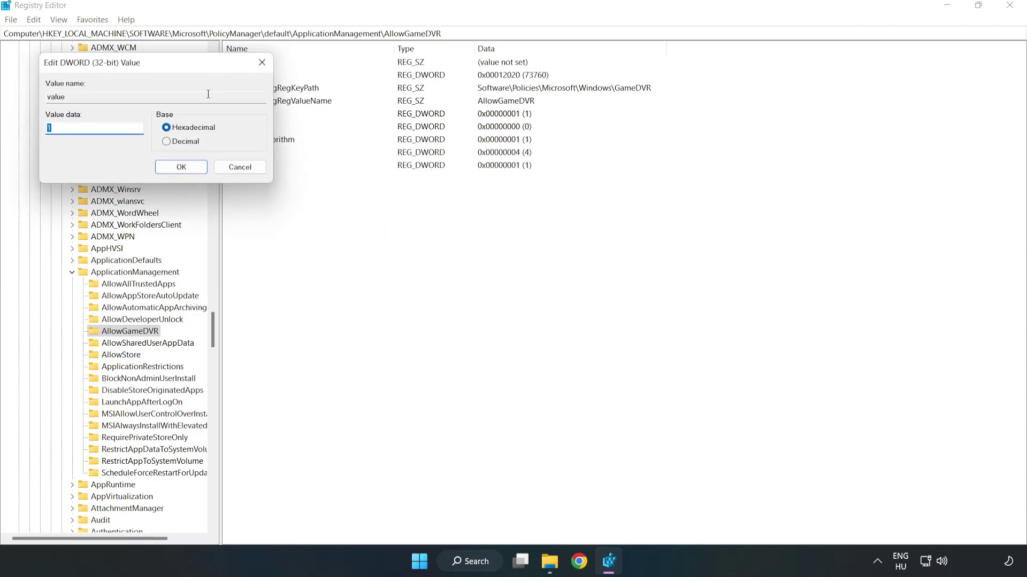
drag(189, 69, 523, 213)
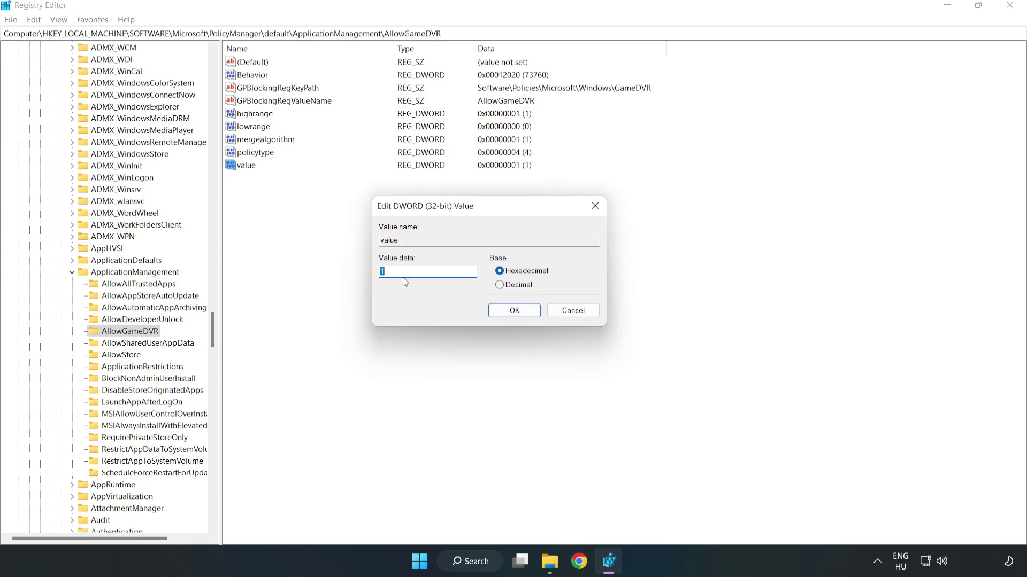
text(0)
click(515, 310)
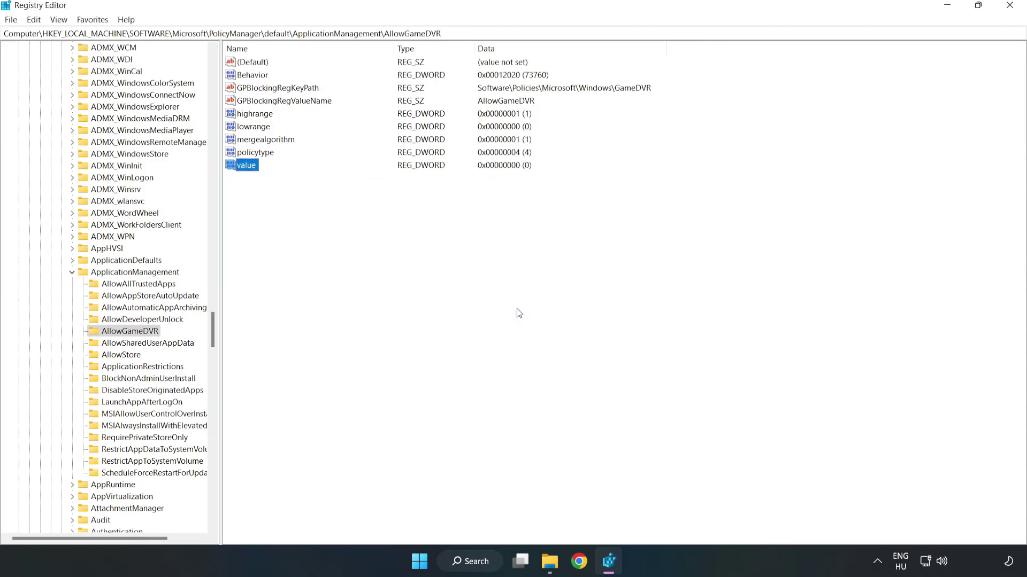
click(1010, 6)
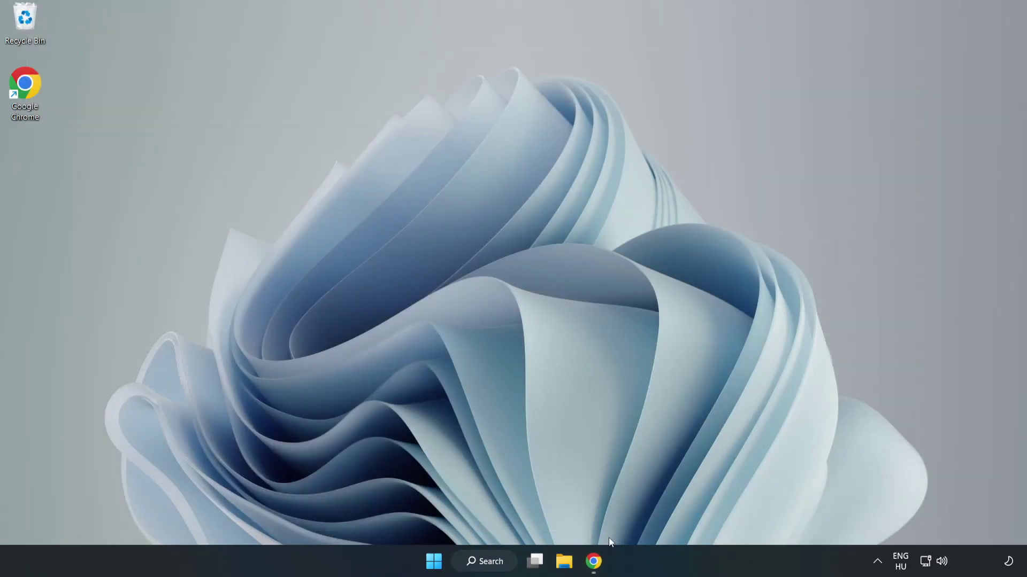
Download the DirectX End-User Runtime Web Installer in Chrome and run dxwebsetup.exe.
click(595, 569)
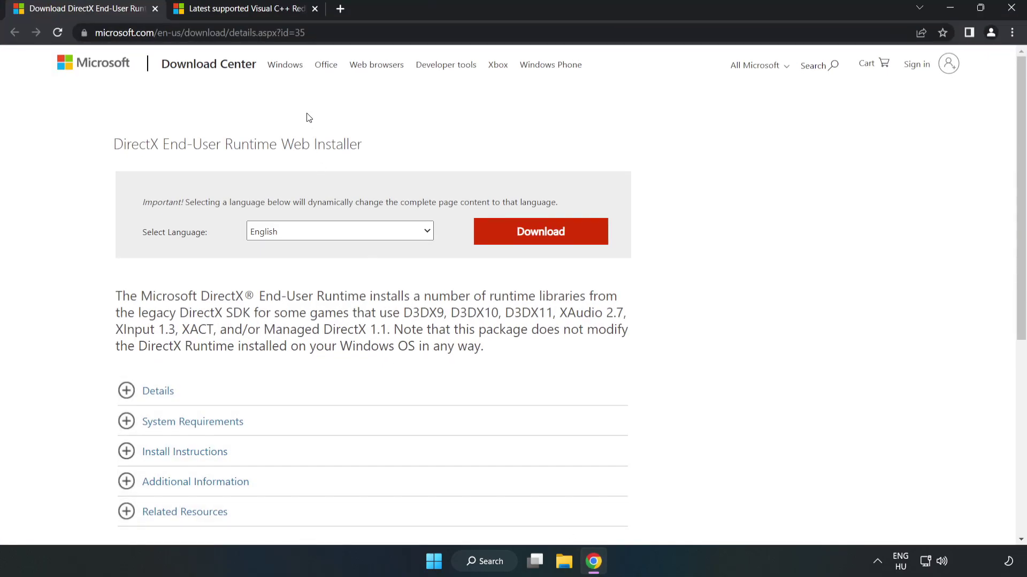
click(338, 30)
drag(258, 32, 338, 31)
click(414, 123)
click(547, 243)
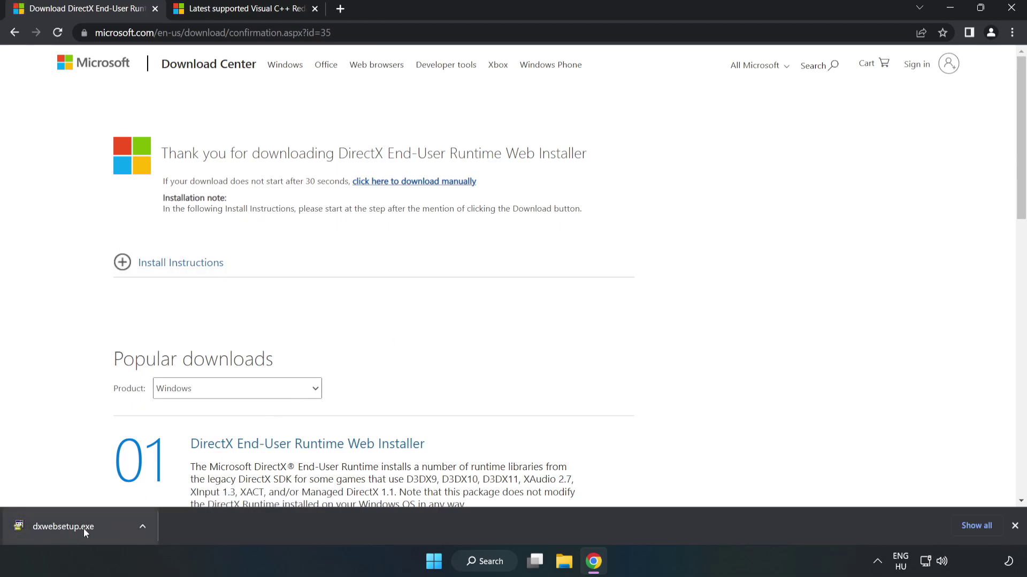
click(104, 529)
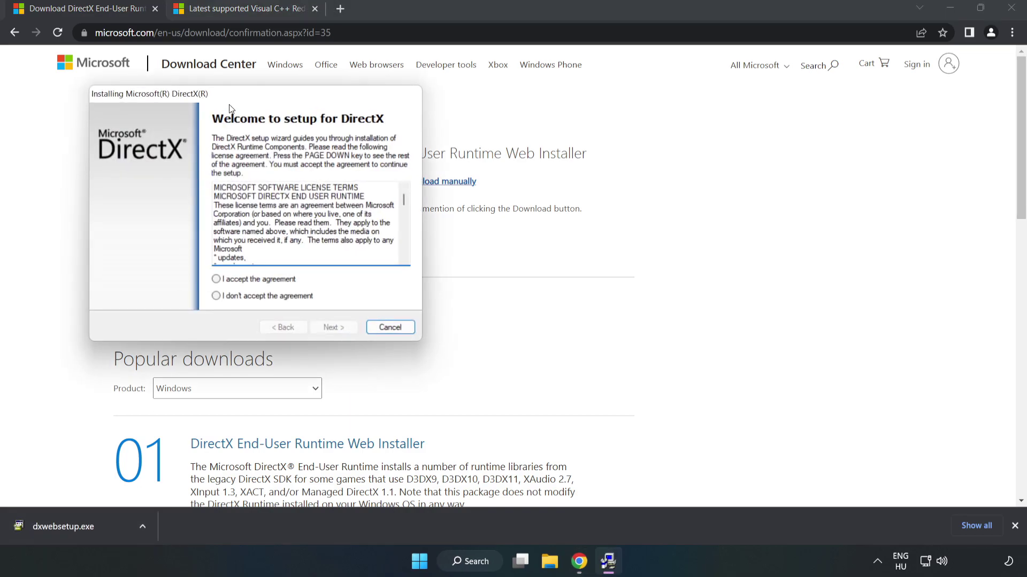
Accept the DirectX licence, decline the Bing Bar, and finish setup as already up to date.
drag(244, 112, 507, 165)
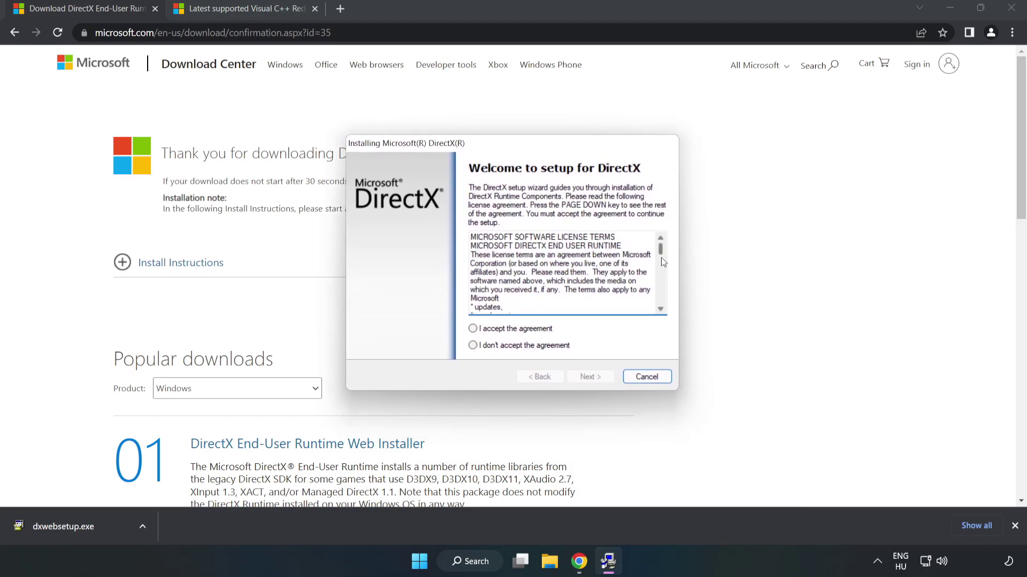
drag(660, 256, 653, 325)
click(468, 329)
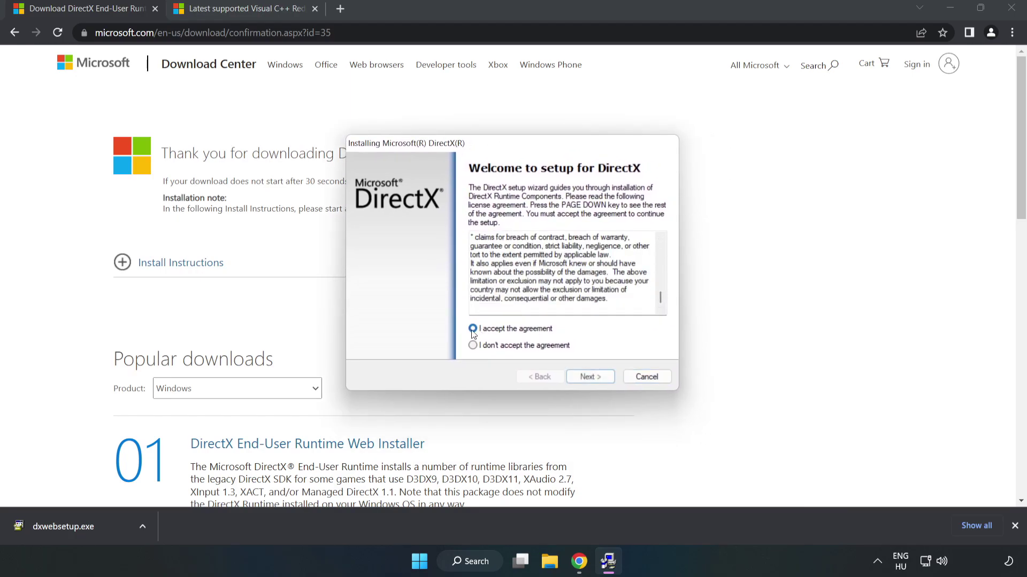
click(595, 377)
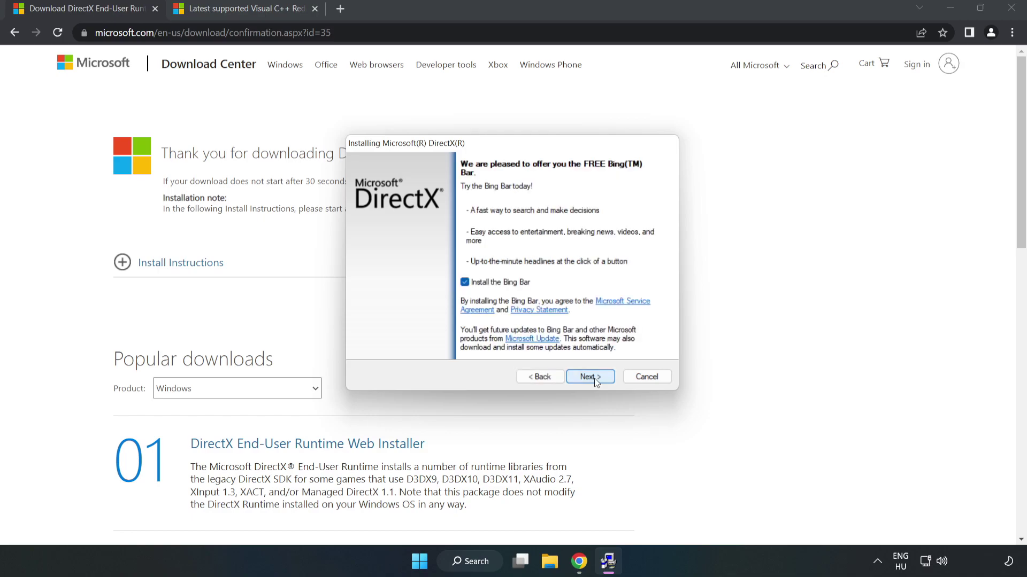
click(465, 281)
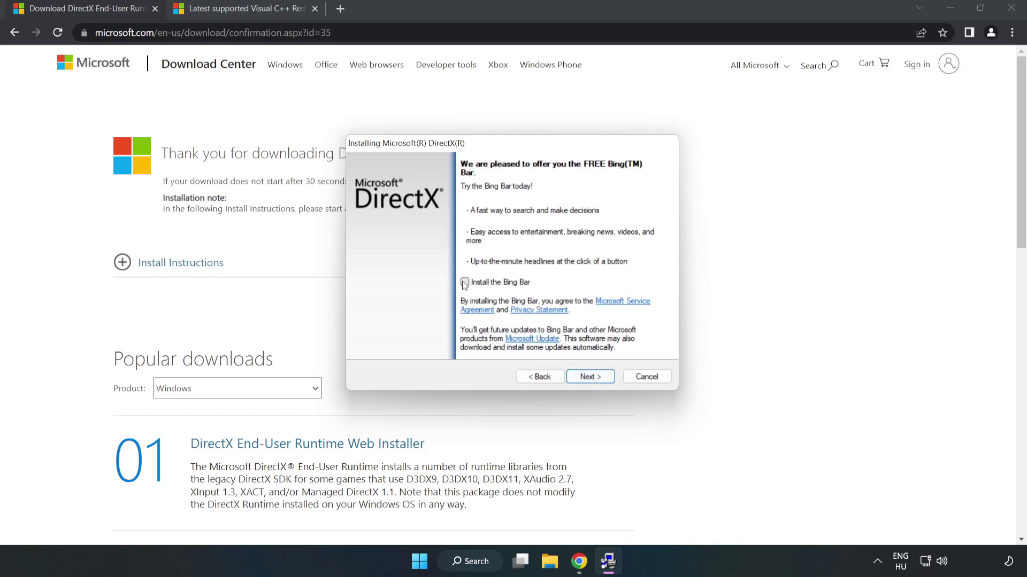
click(590, 377)
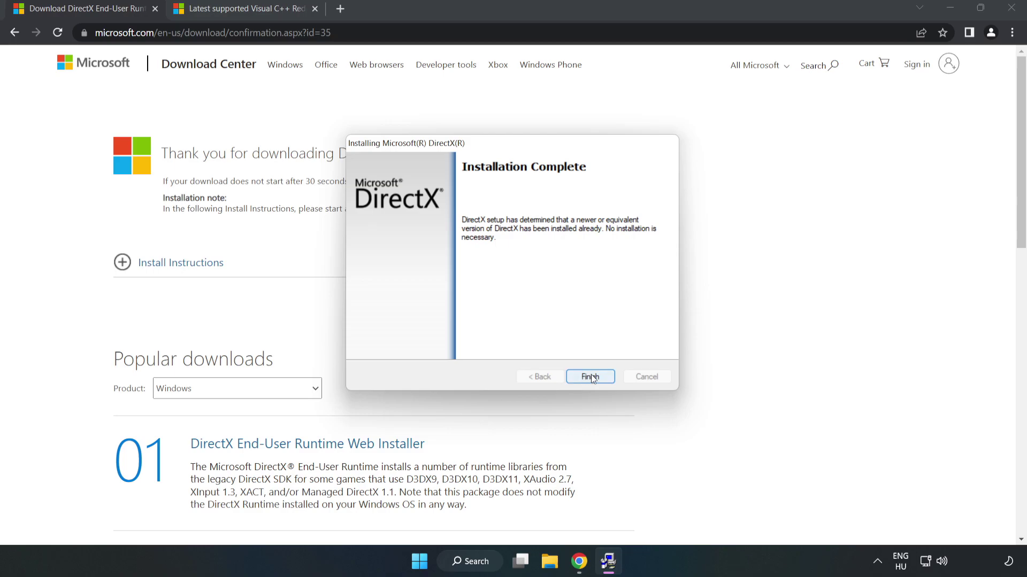
click(591, 377)
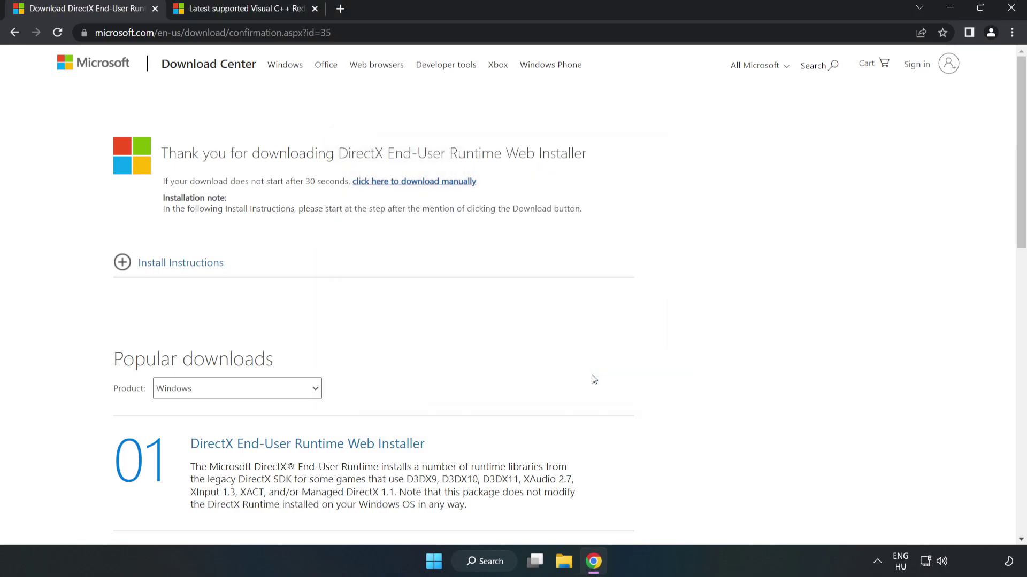
Download the Visual C++ 2015–2022 redistributable installers, allowing multiple downloads.
click(155, 9)
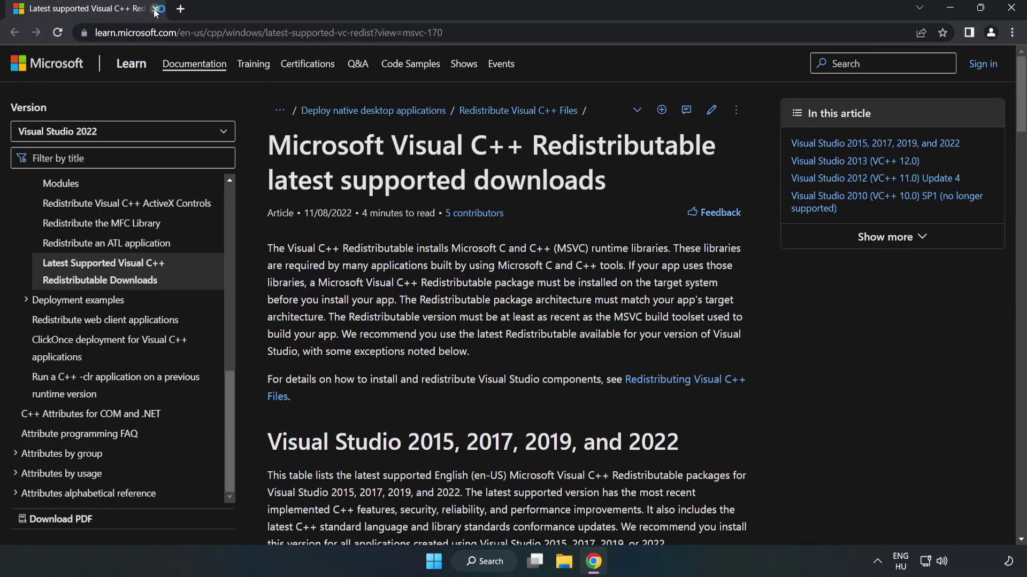
click(234, 27)
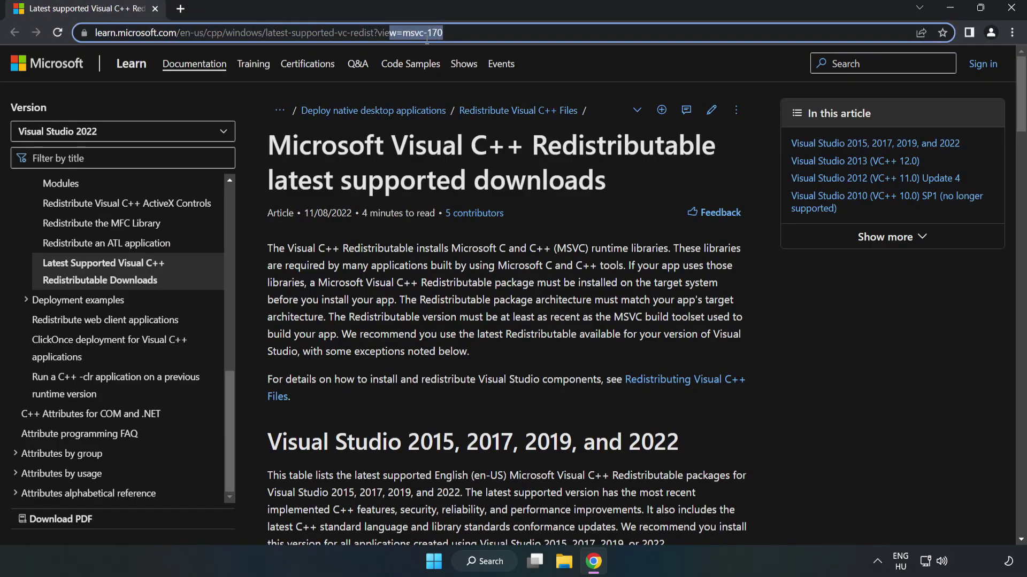
key(End)
click(529, 174)
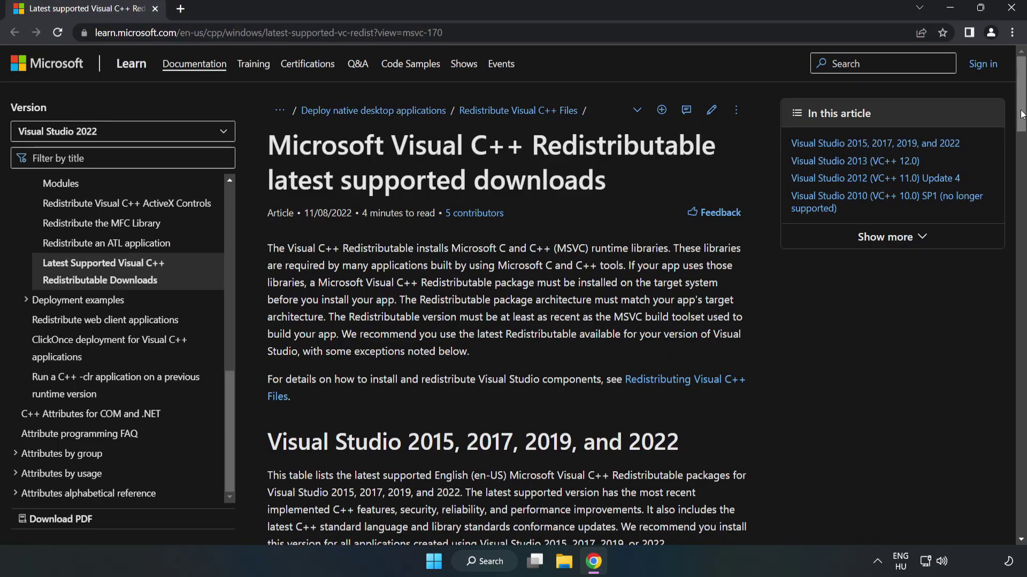
drag(1021, 120, 1022, 138)
scroll(847, 217, down, 4)
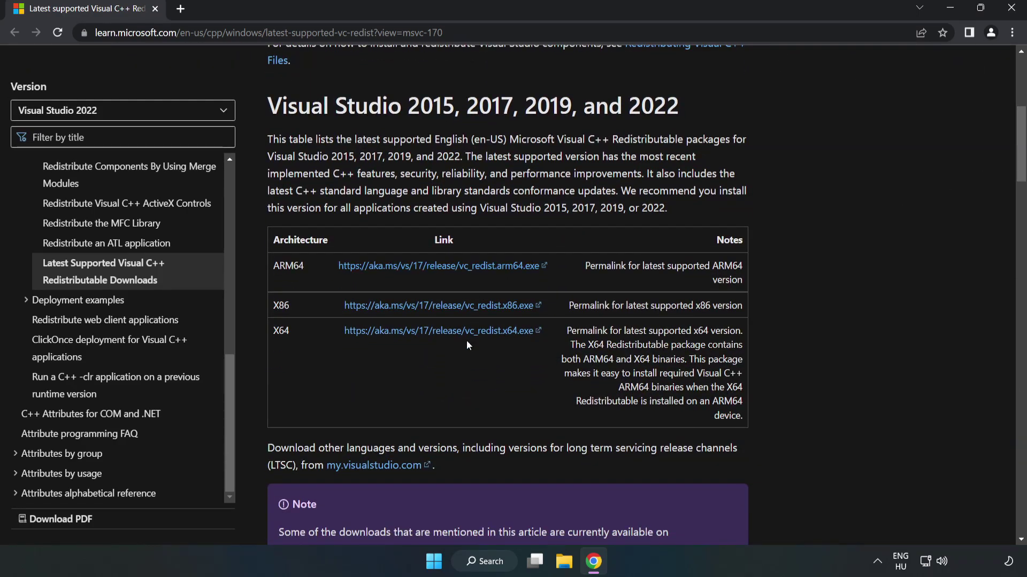
click(452, 308)
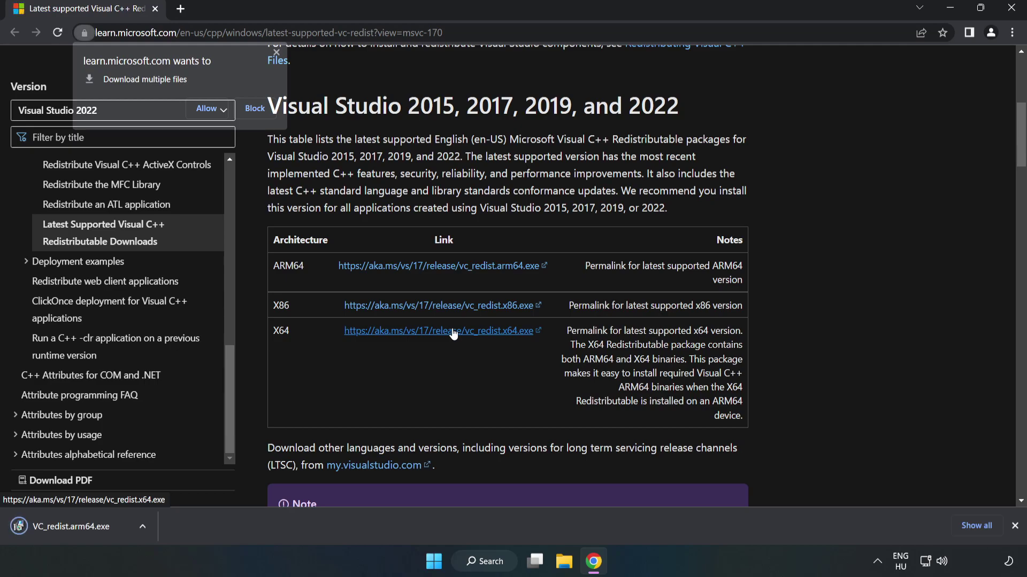
click(208, 108)
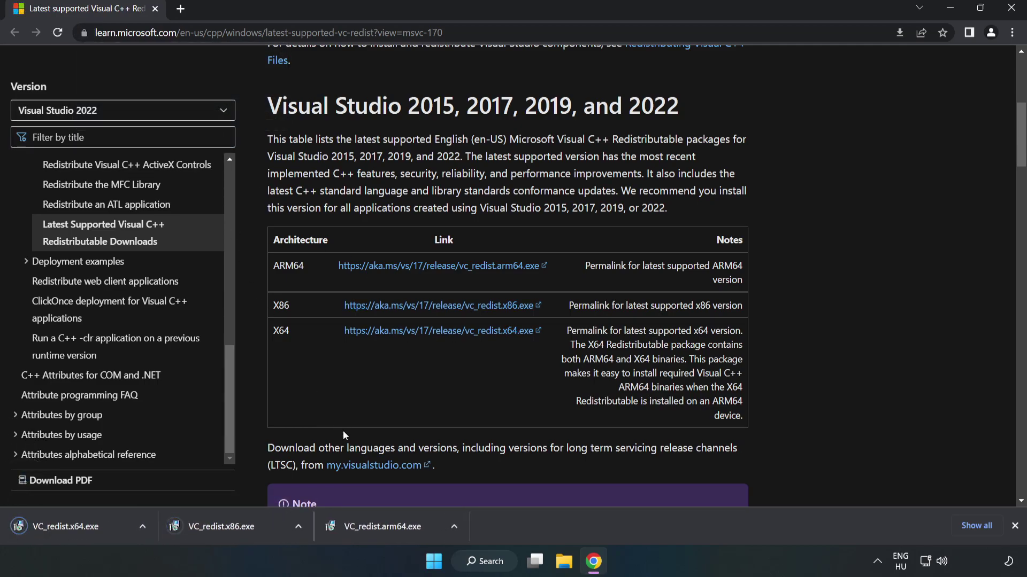
Try installing the ARM64 Visual C++ redistributable, which fails as unsupported.
click(393, 531)
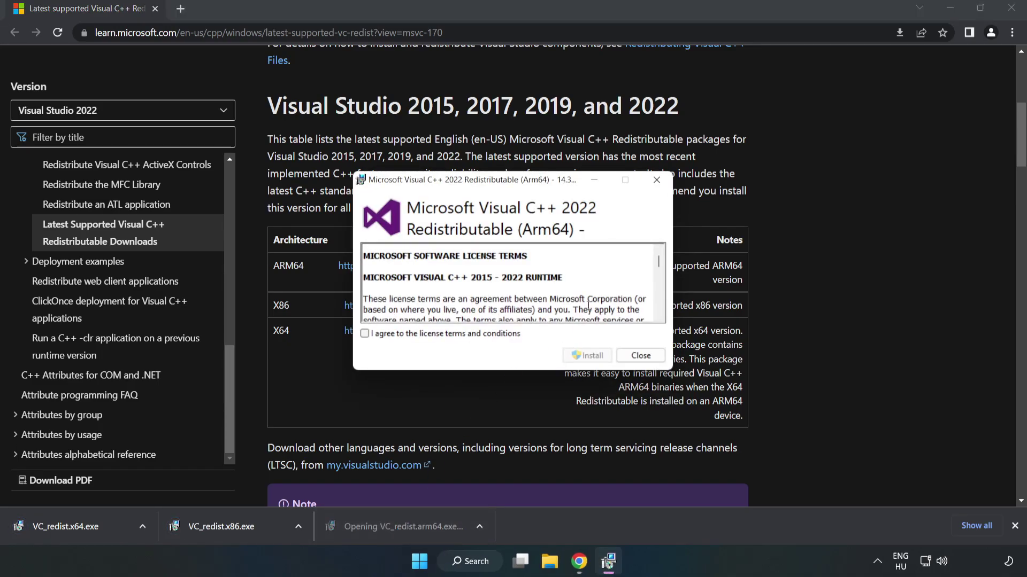
drag(656, 264, 658, 308)
click(452, 335)
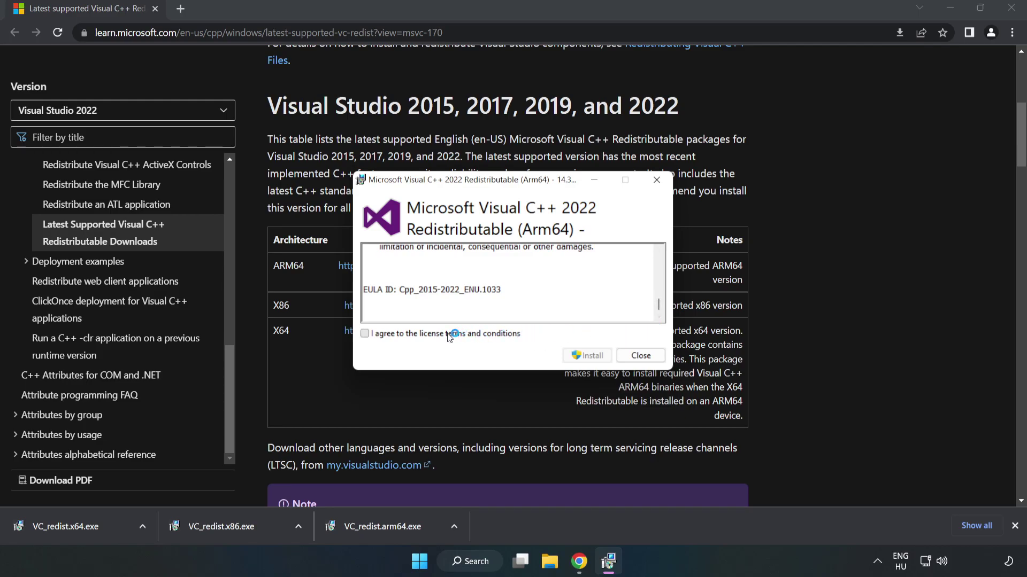
click(588, 360)
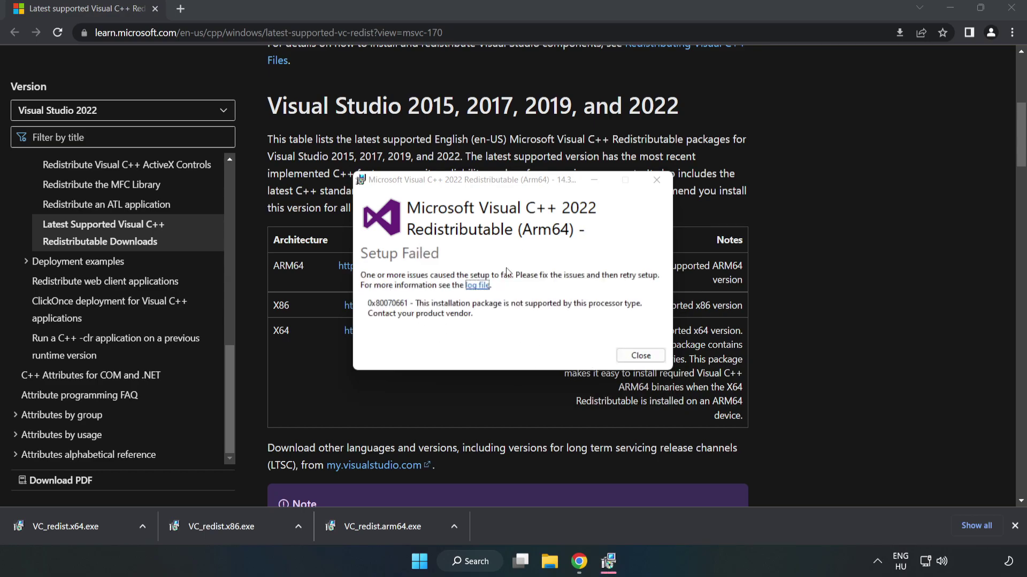
click(641, 356)
Install the x86 and x64 Visual C++ redistributables (x64 14.34.31931) successfully.
click(225, 527)
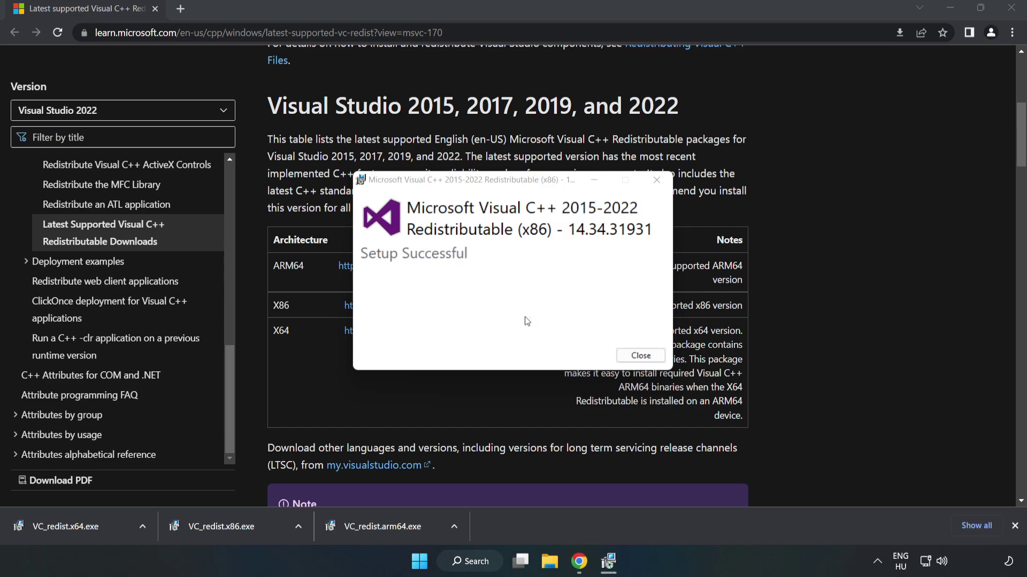
click(641, 355)
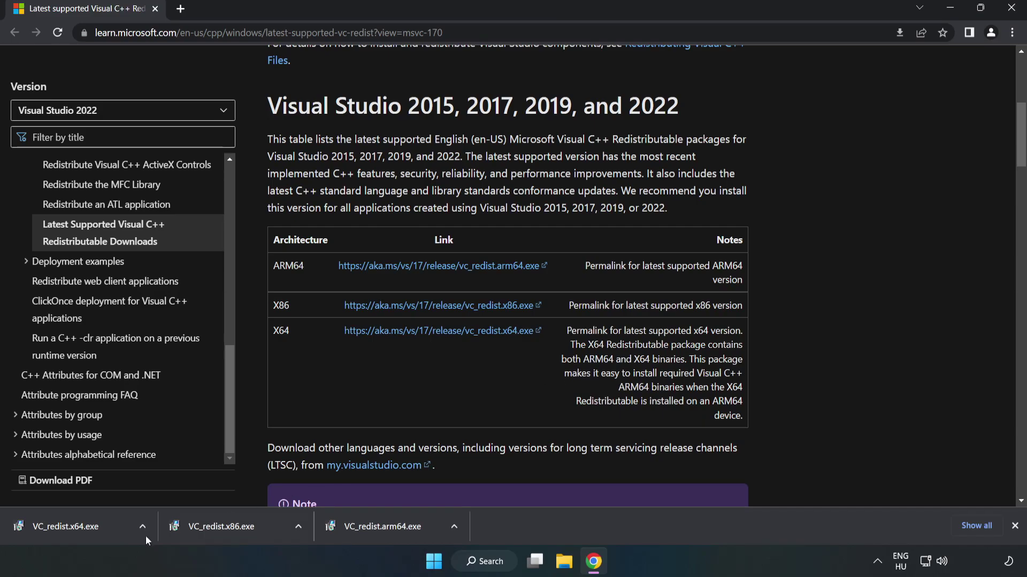
click(56, 524)
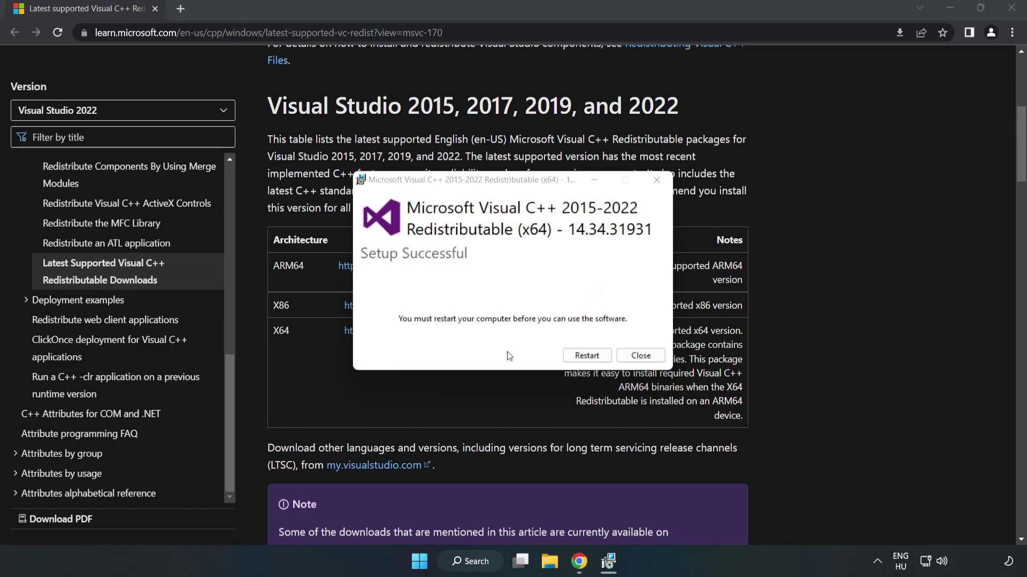
click(641, 356)
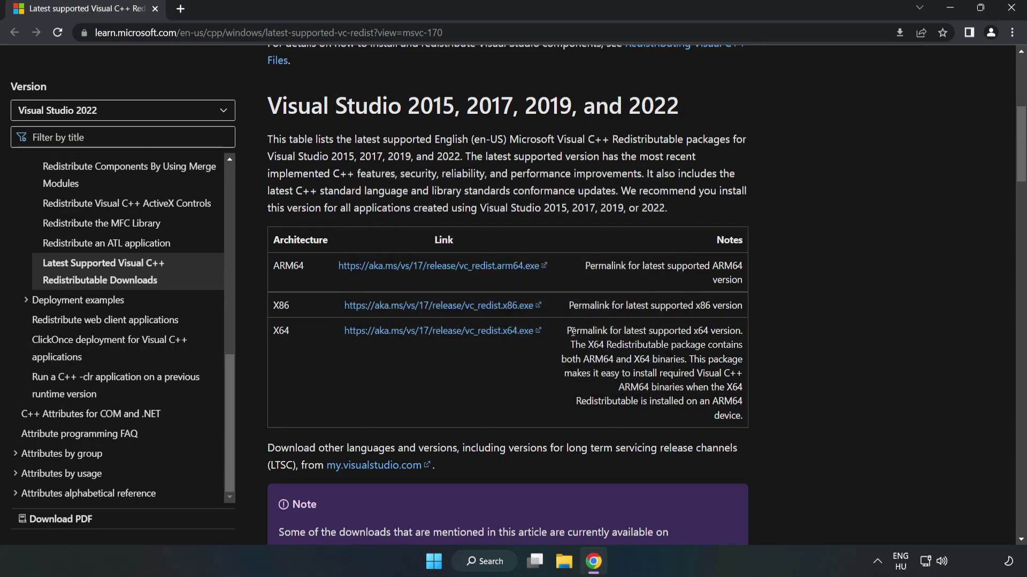
Close Chrome and restart the PC from the Start menu power options.
click(1012, 12)
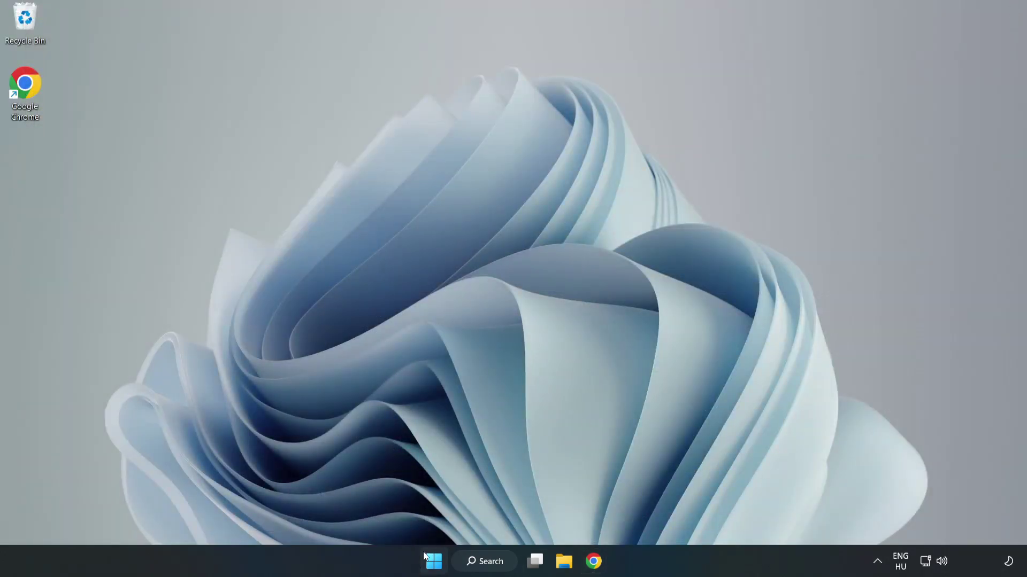
click(433, 562)
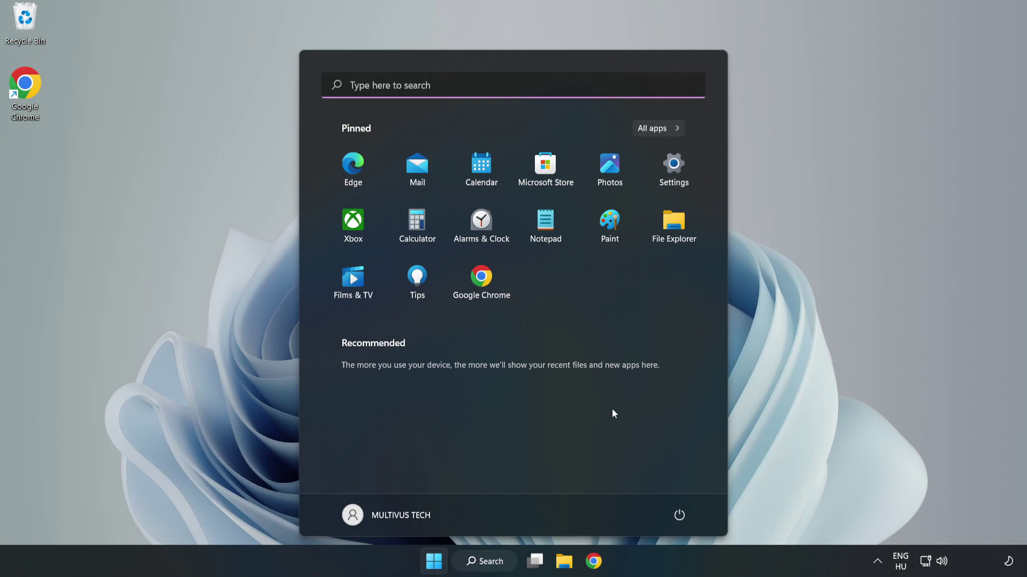
click(675, 520)
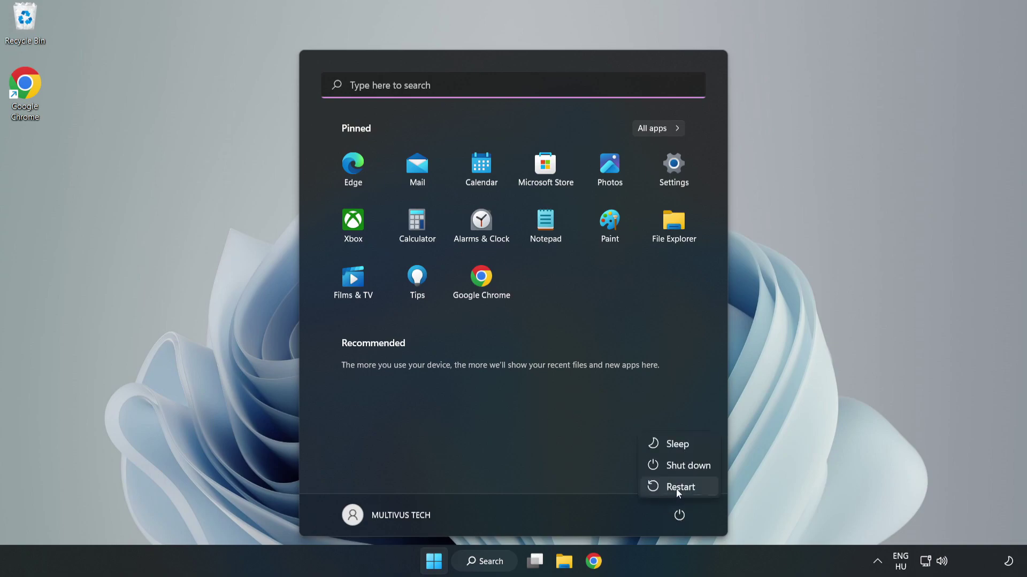